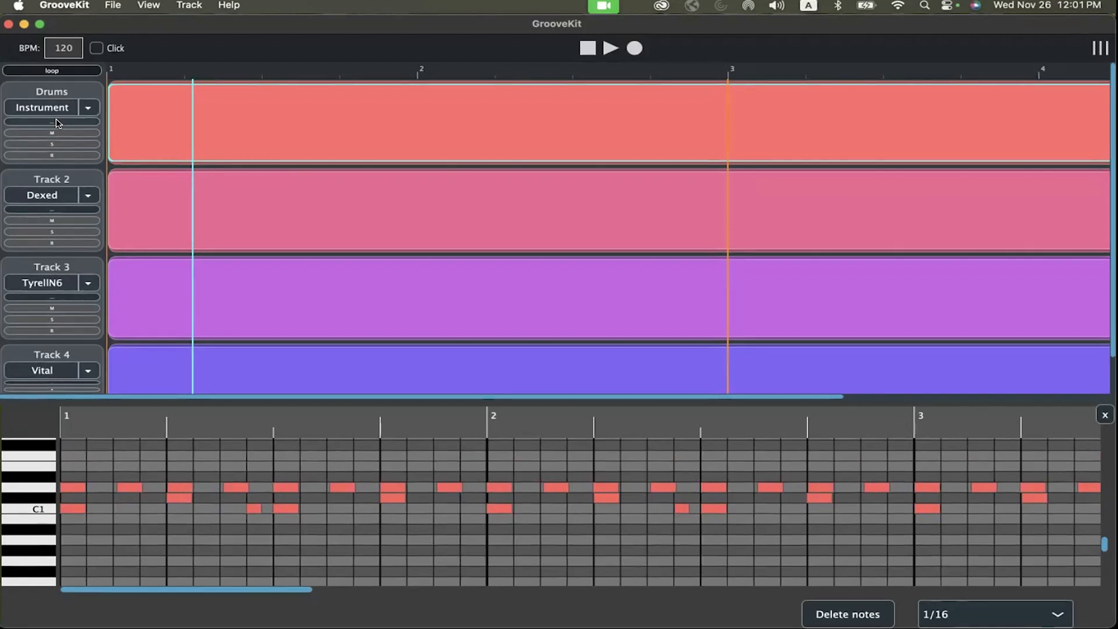
- Assign samples in the Drums track's sampler: BD MPCVB Fat004 to C1, SD MPCVB Fat005 to C#1 and HH MPCVB Fat4 to D1
{"action": "right_click", "coordinate": [61, 122]}
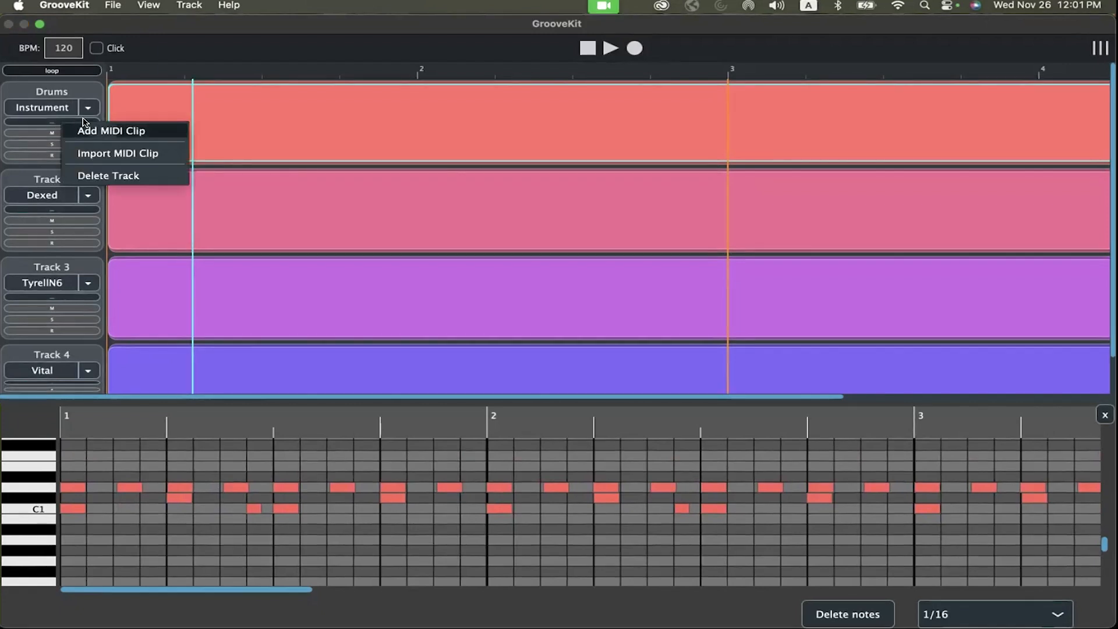
{"action": "left_click", "coordinate": [60, 109]}
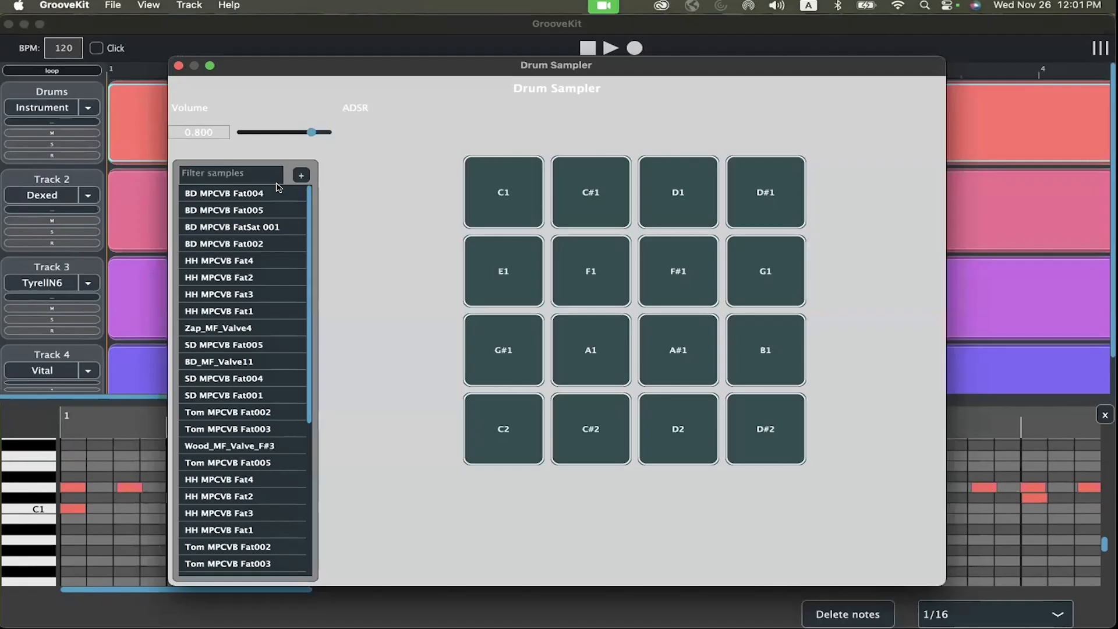
{"action": "left_click_drag", "start_coordinate": [217, 197], "coordinate": [522, 199]}
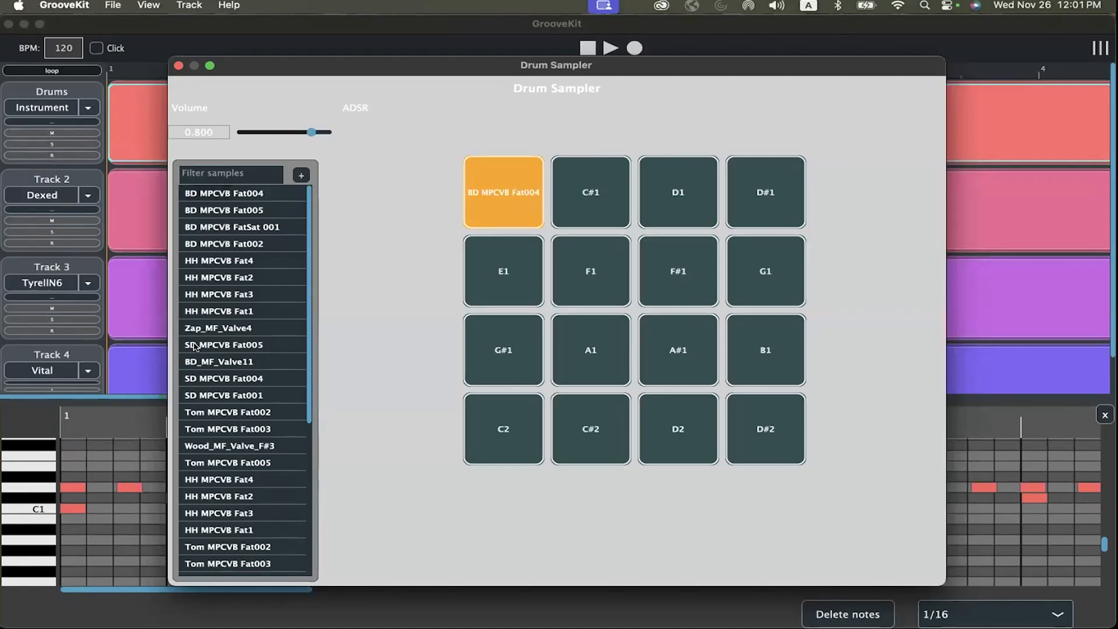
{"action": "left_click_drag", "start_coordinate": [194, 348], "coordinate": [552, 216]}
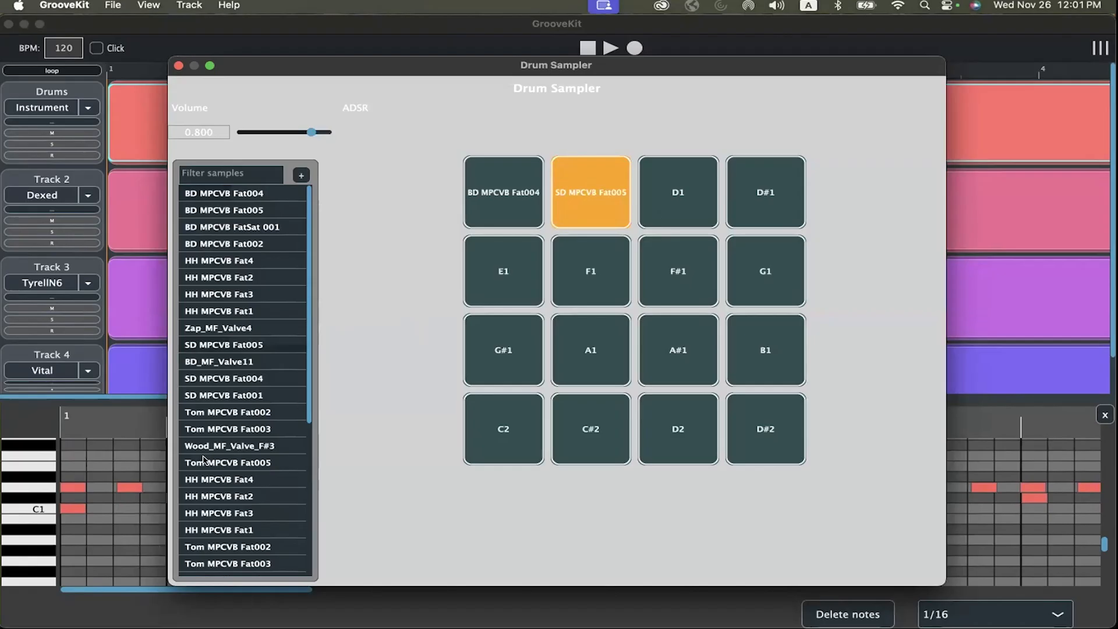
{"action": "left_click_drag", "start_coordinate": [651, 204], "coordinate": [670, 196]}
{"action": "left_click", "coordinate": [670, 196]}
{"action": "left_click", "coordinate": [560, 195]}
{"action": "left_click", "coordinate": [562, 196]}
{"action": "left_click", "coordinate": [693, 198]}
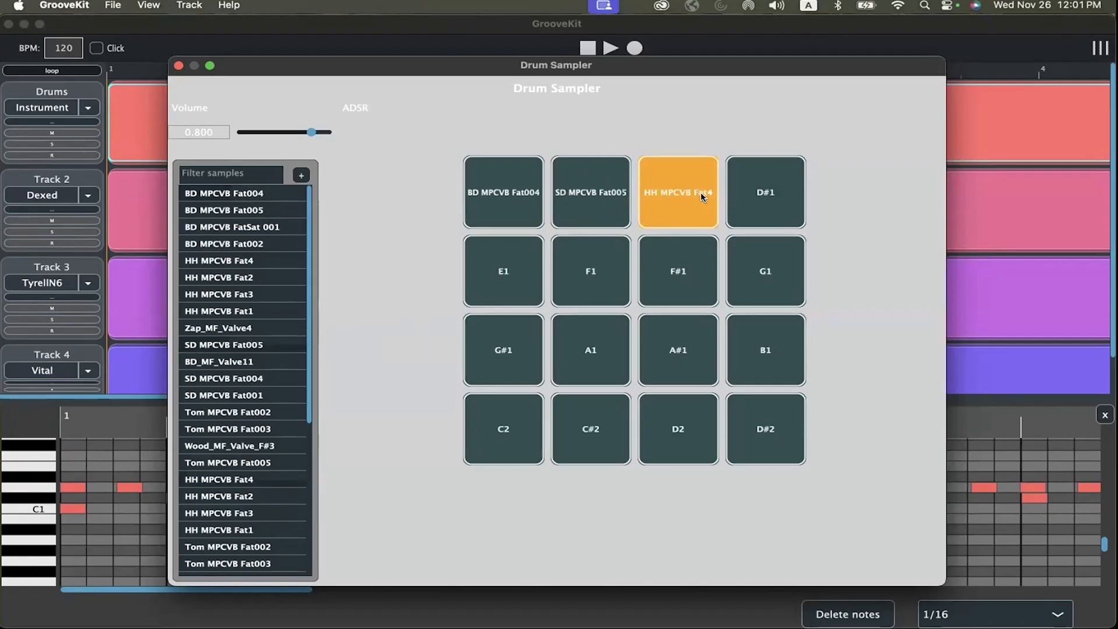
{"action": "left_click", "coordinate": [178, 67]}
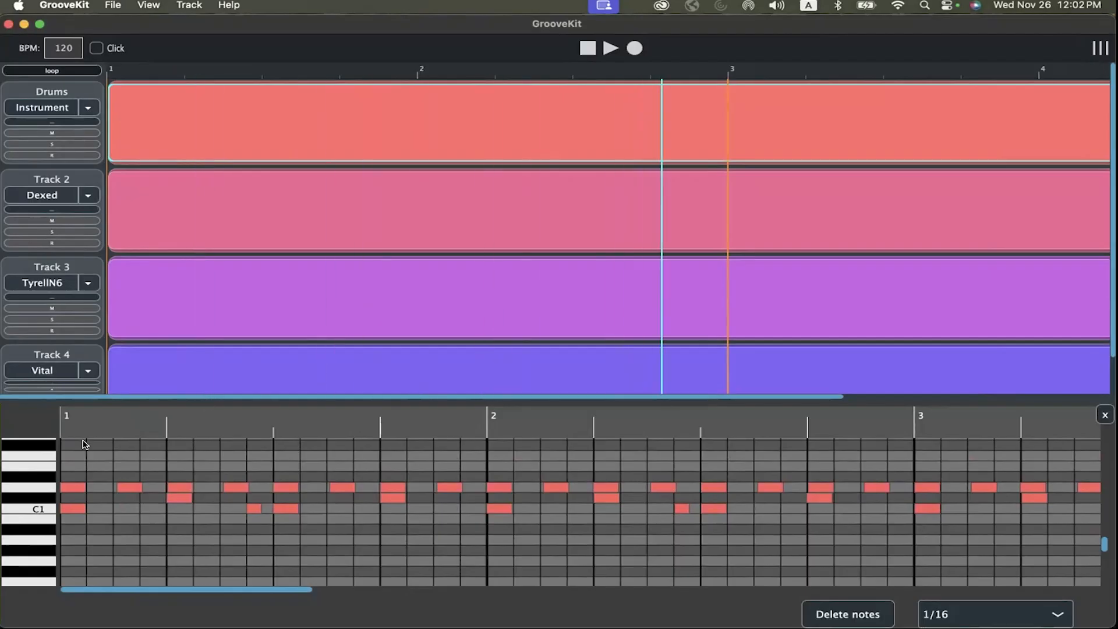
- With the Drums track temporarily soloed and bars 1 to 2 looping, add five extra 1/16 hi-hat notes on D1 in bar 1
{"action": "left_click", "coordinate": [68, 71]}
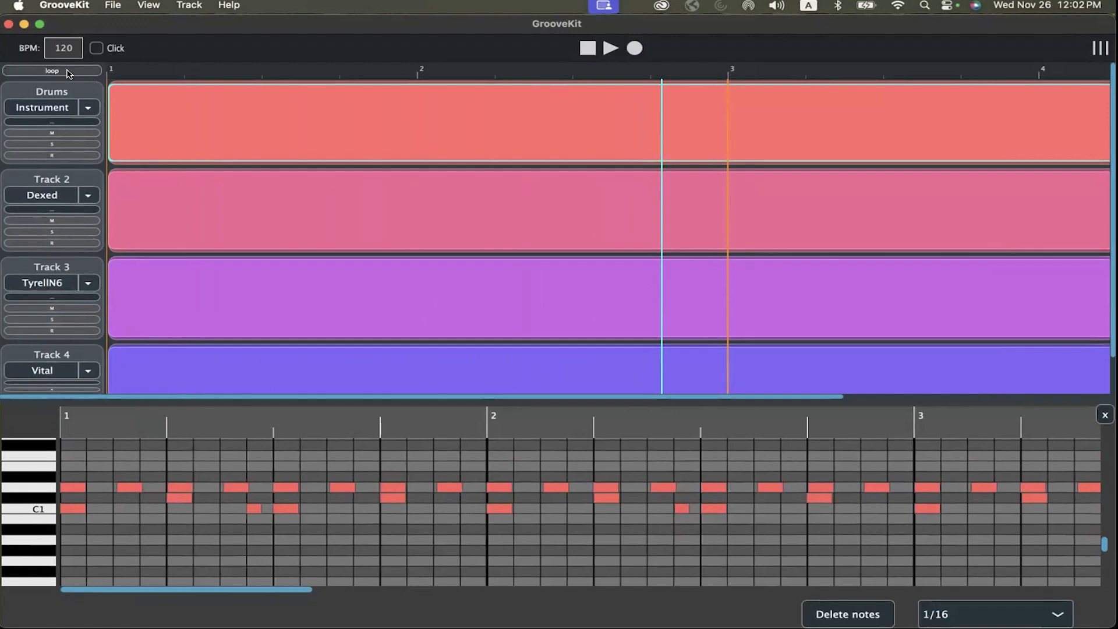
{"action": "left_click", "coordinate": [69, 71]}
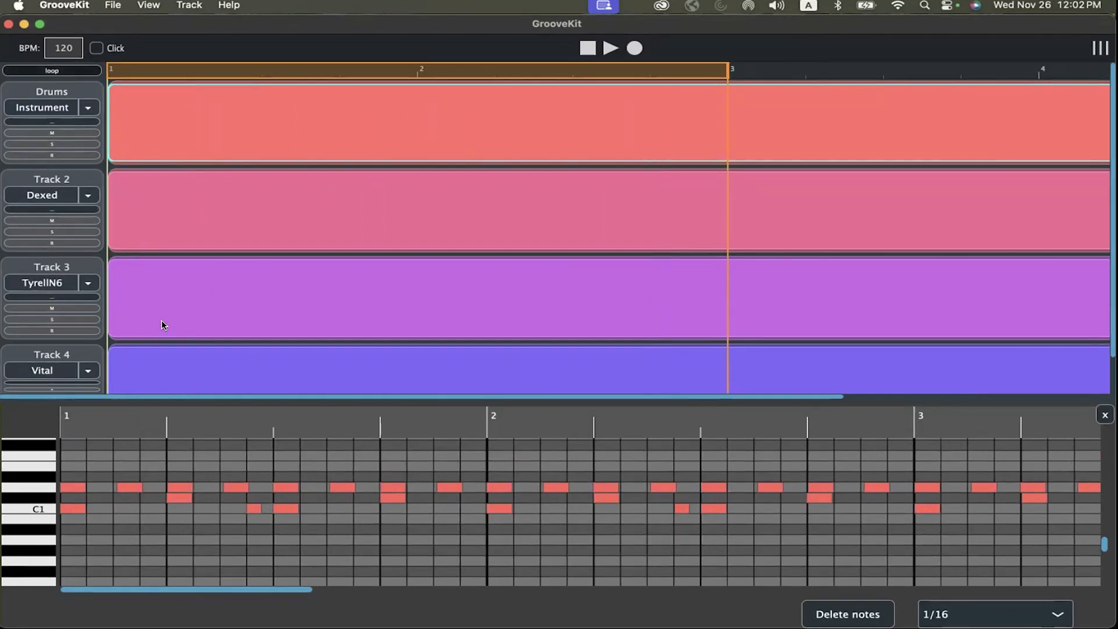
{"action": "left_click", "coordinate": [58, 145]}
{"action": "left_click", "coordinate": [99, 487]}
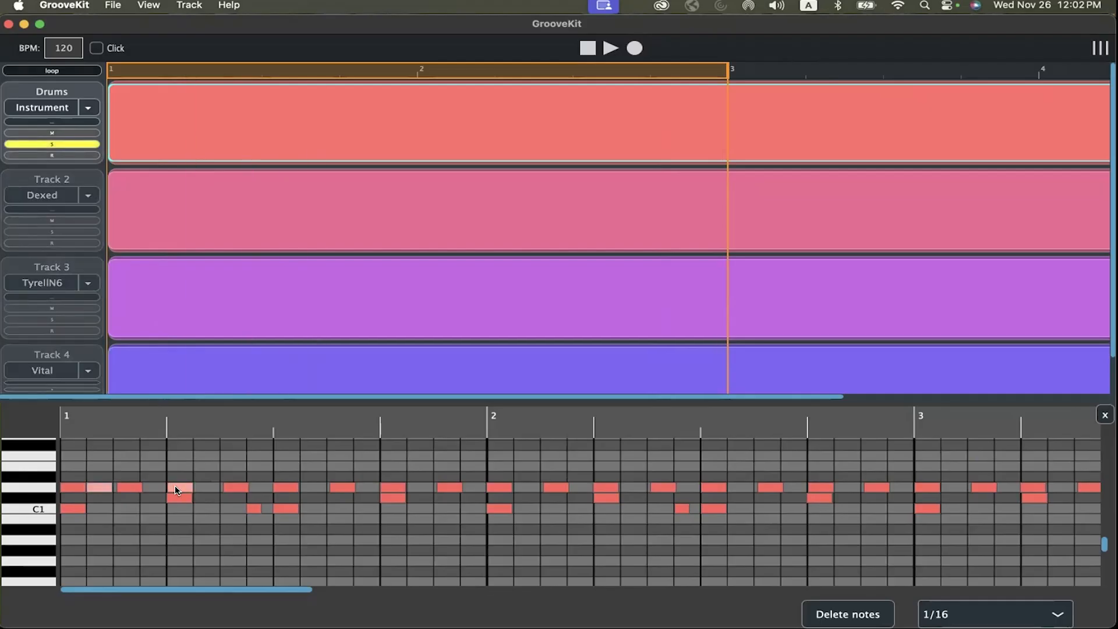
{"action": "left_click", "coordinate": [154, 487]}
{"action": "left_click", "coordinate": [206, 487]}
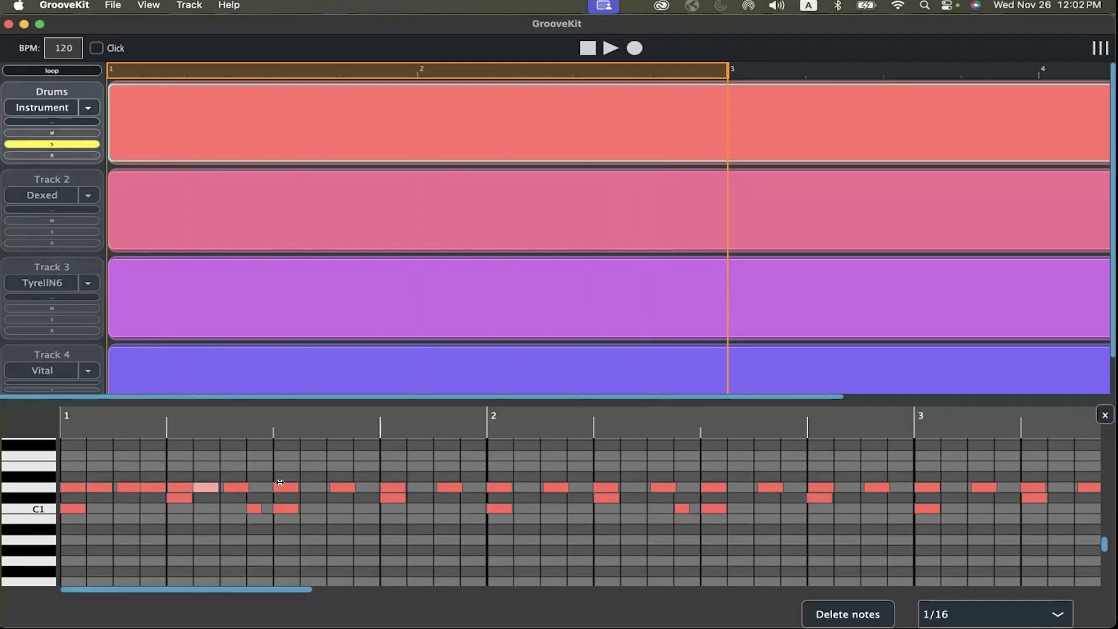
{"action": "left_click", "coordinate": [313, 487]}
{"action": "left_click", "coordinate": [419, 487]}
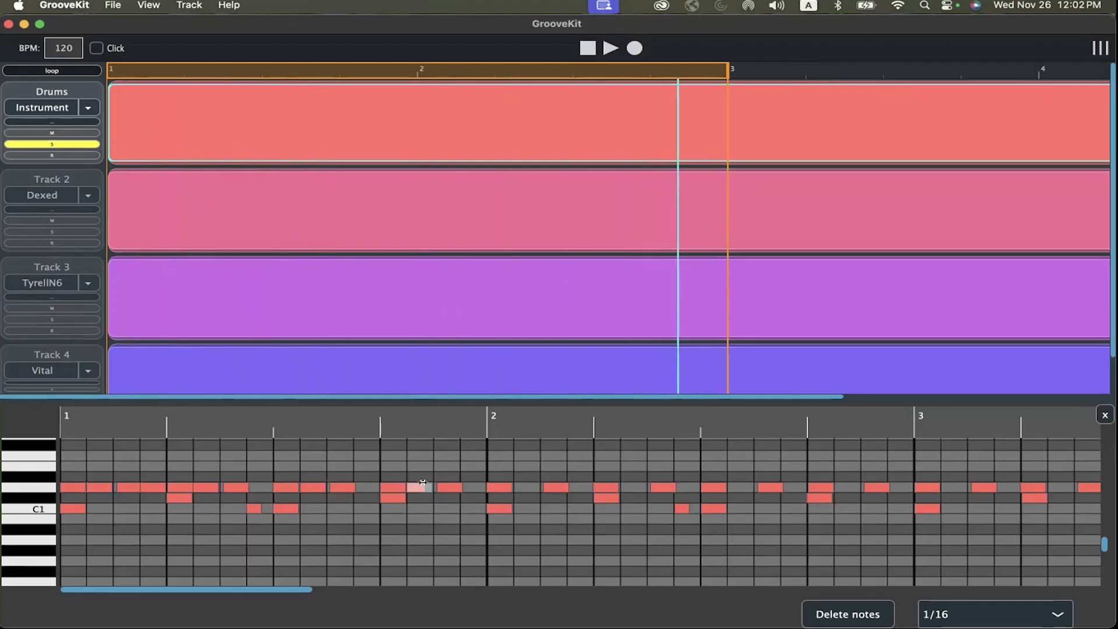
{"action": "left_click", "coordinate": [52, 145]}
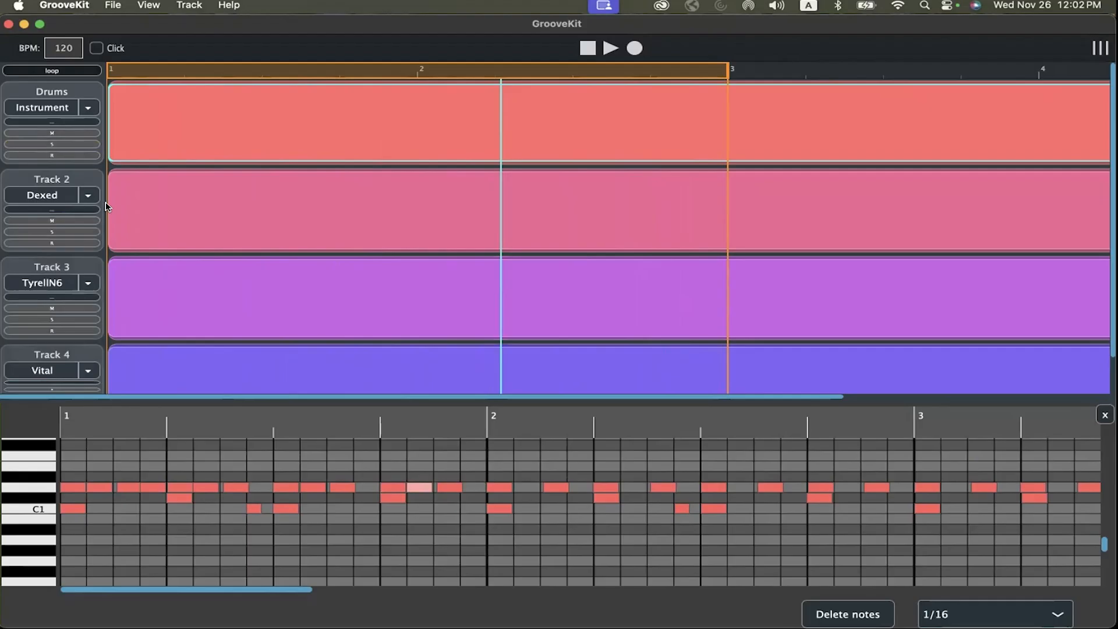
- Close the piano roll, then add a new instrument track with the built-in Morph Synth and arm it for recording
{"action": "scroll", "coordinate": [276, 274], "scroll_direction": "down", "scroll_amount": 3}
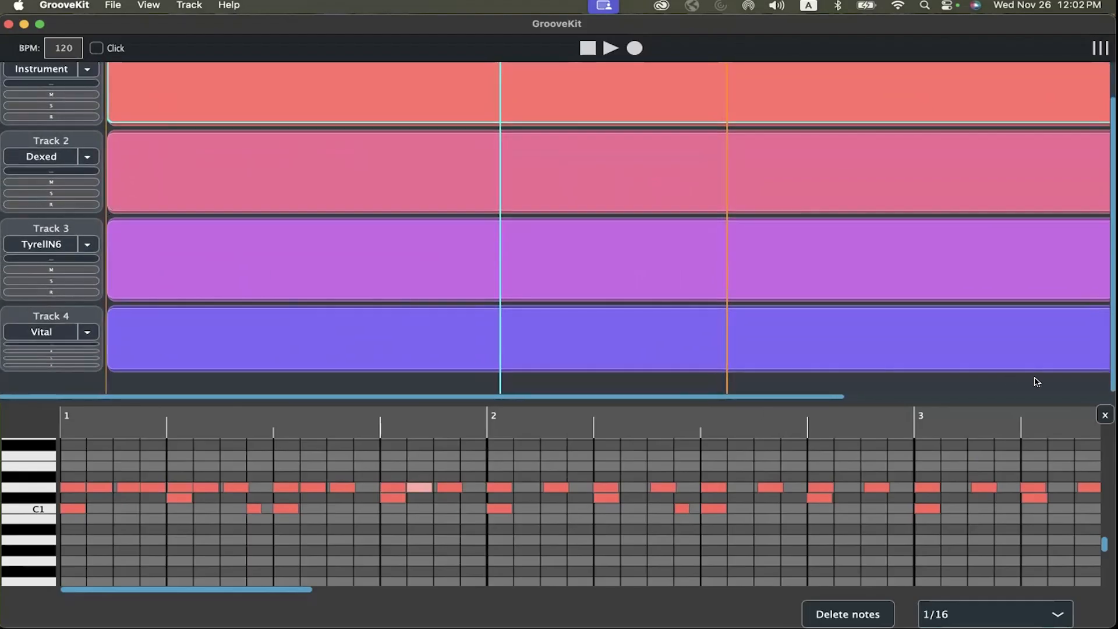
{"action": "left_click", "coordinate": [1104, 415]}
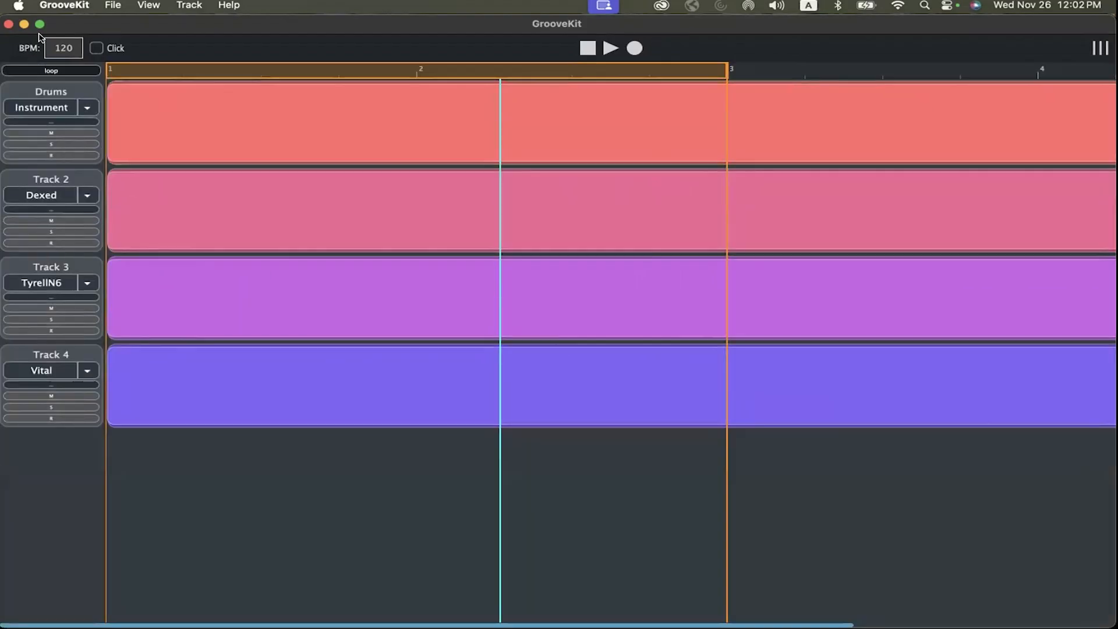
{"action": "left_click", "coordinate": [113, 5]}
{"action": "mouse_move", "coordinate": [189, 5]}
{"action": "left_click", "coordinate": [194, 31]}
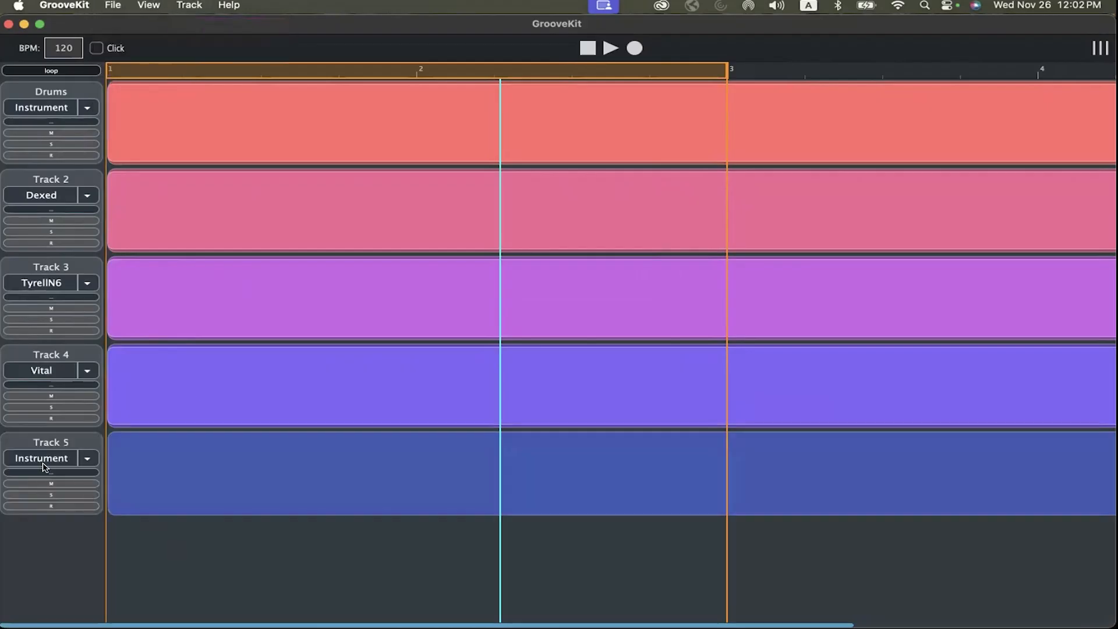
{"action": "left_click", "coordinate": [87, 458]}
{"action": "mouse_move", "coordinate": [113, 434]}
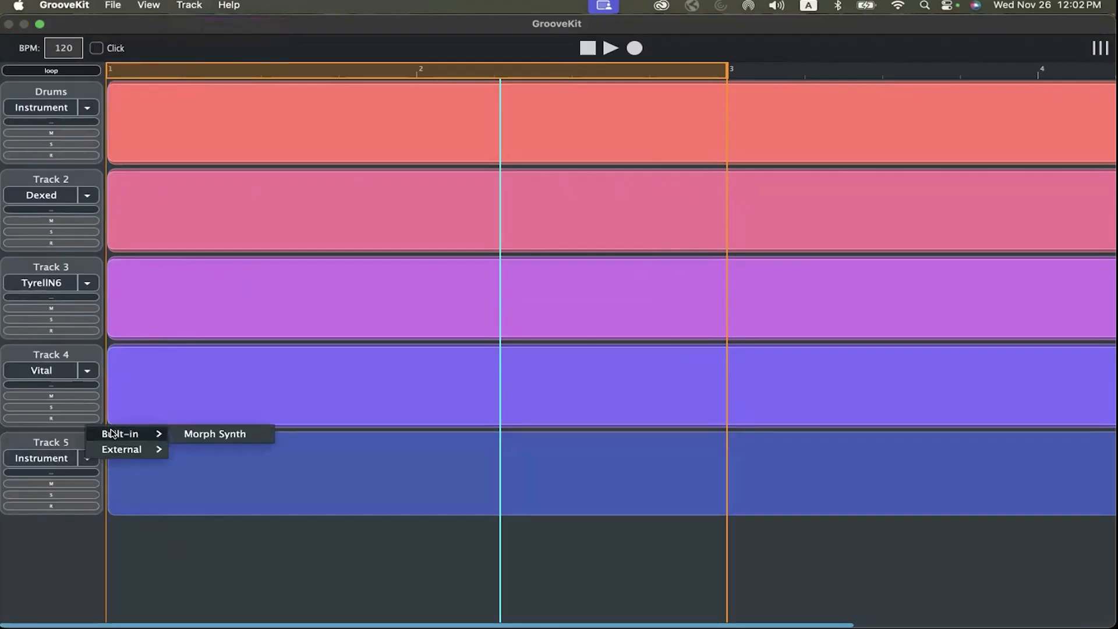
{"action": "left_click", "coordinate": [215, 432]}
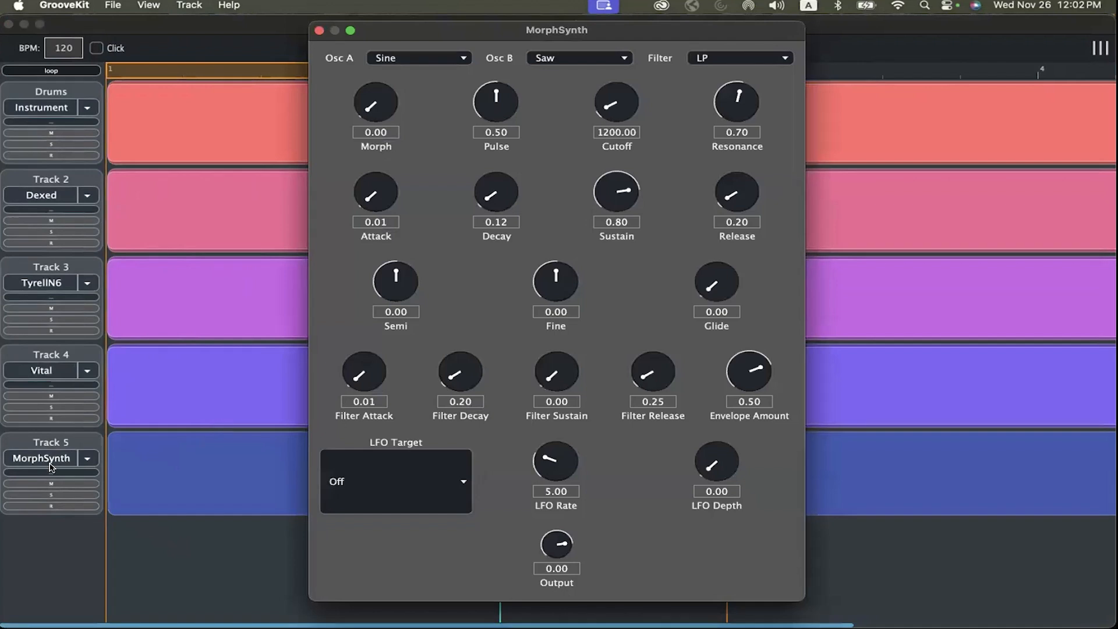
{"action": "left_click", "coordinate": [50, 507]}
{"action": "left_click", "coordinate": [51, 506]}
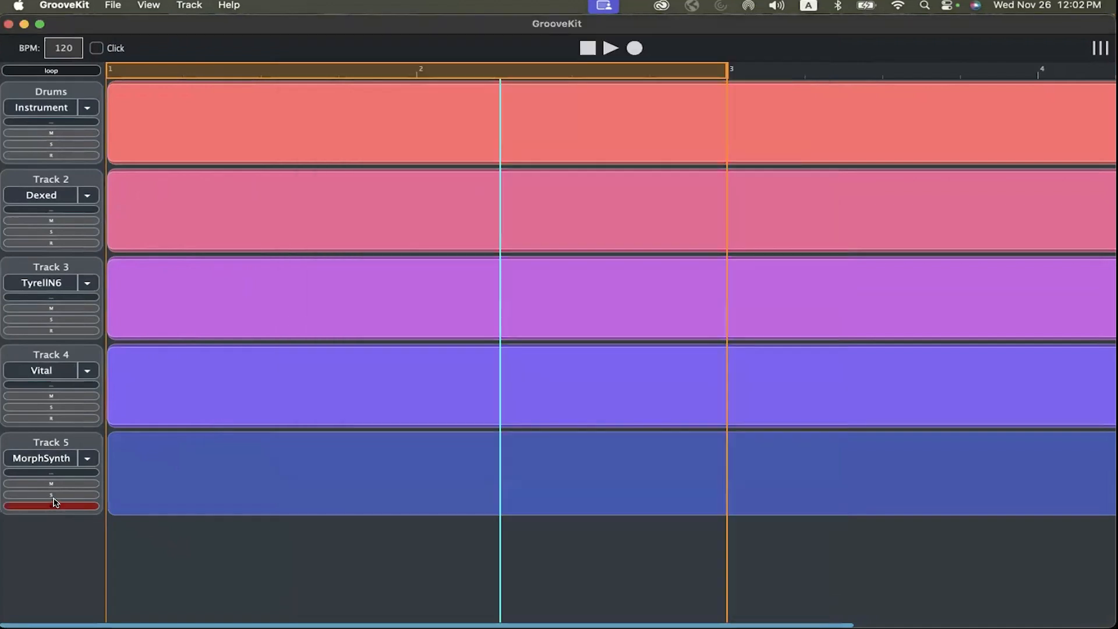
- Set MorphSynth's Osc B to Pulse and Morph to 0.44, and view the LFO target options
{"action": "left_click", "coordinate": [53, 457]}
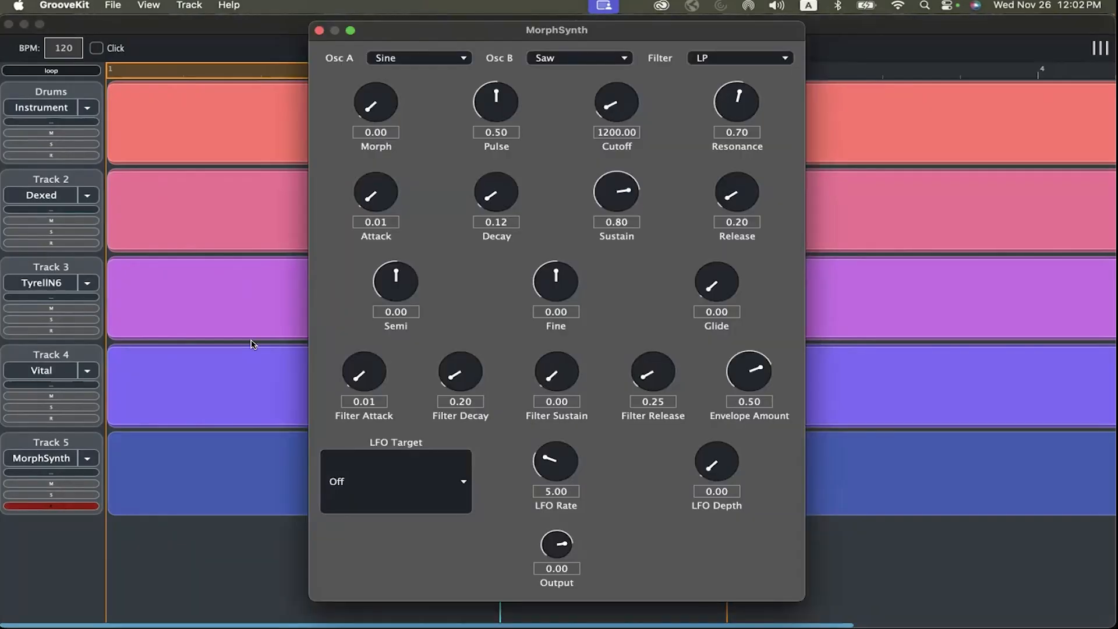
{"action": "left_click", "coordinate": [579, 58]}
{"action": "left_click", "coordinate": [567, 74]}
{"action": "left_click_drag", "start_coordinate": [376, 119], "coordinate": [375, 39]}
{"action": "left_click", "coordinate": [431, 476]}
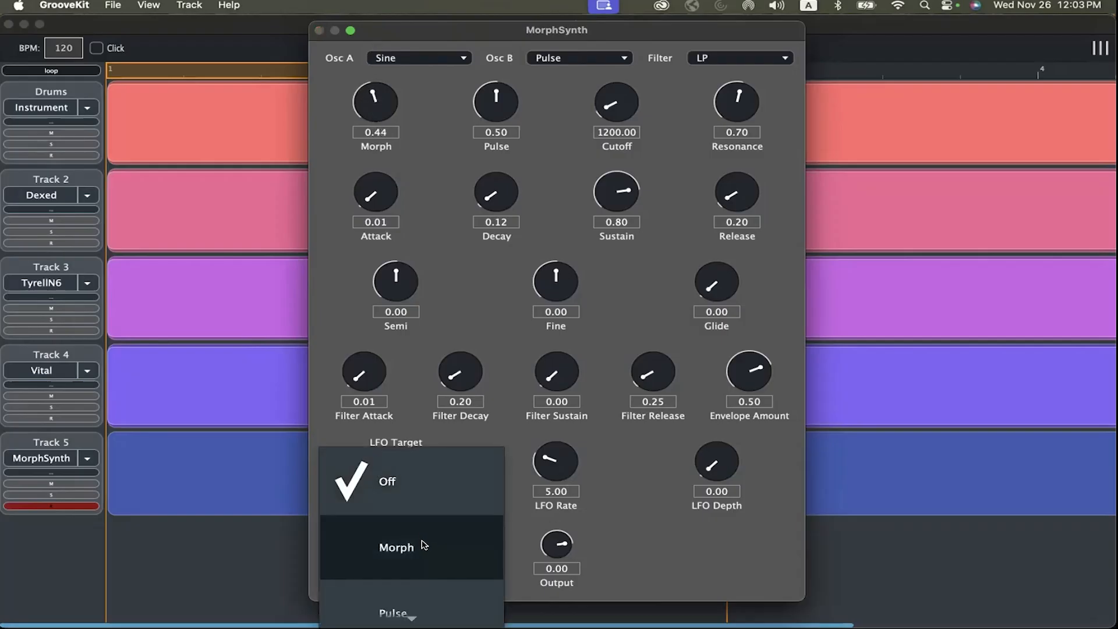
{"action": "left_click", "coordinate": [452, 379]}
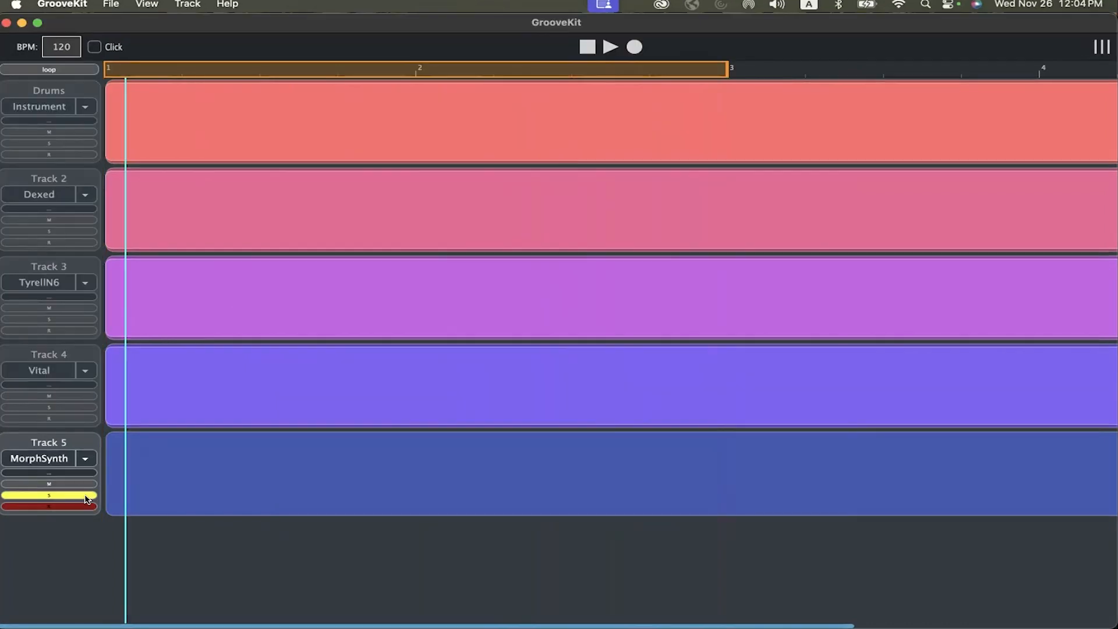
- Record a MIDI clip on Track 5 and align its start with bar 1
{"action": "left_click", "coordinate": [636, 48]}
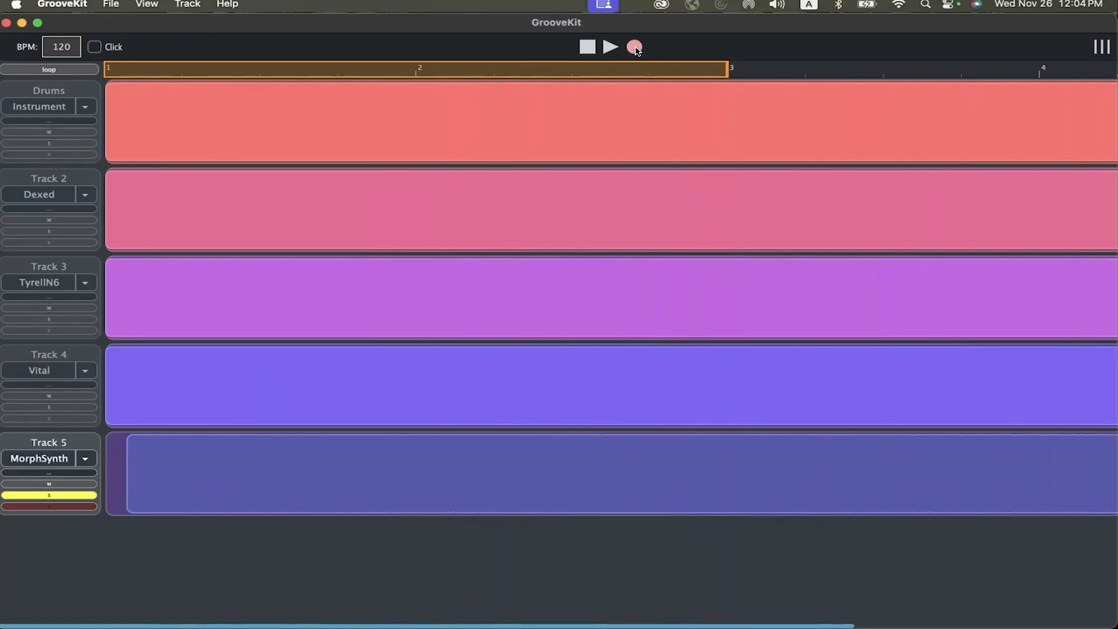
{"action": "left_click", "coordinate": [636, 49]}
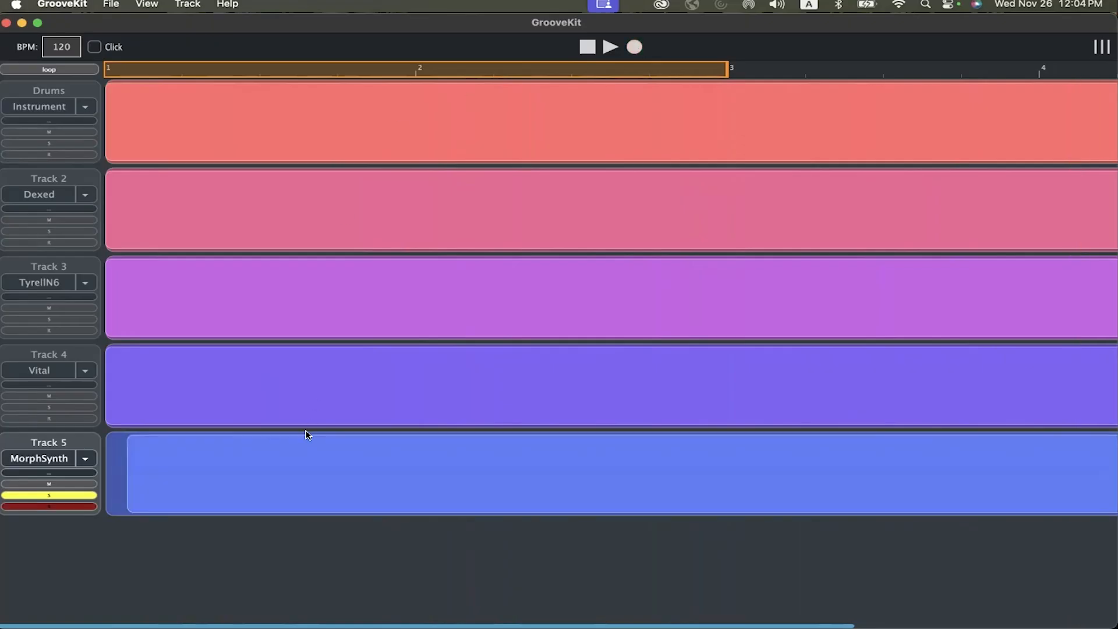
{"action": "left_click", "coordinate": [307, 466]}
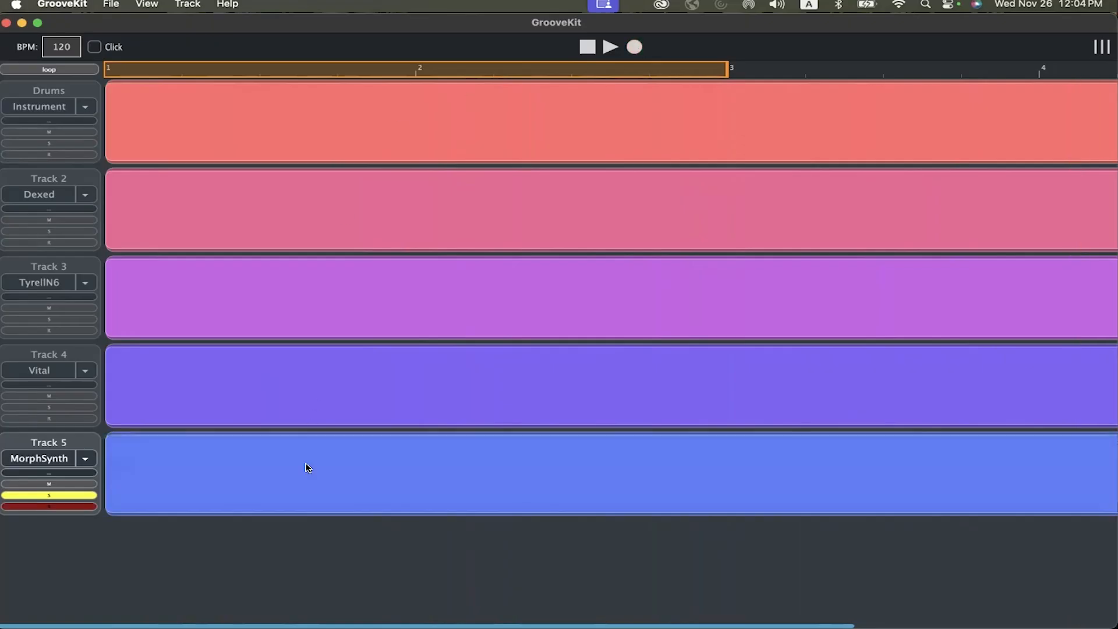
- Examine the recorded Track 5 clip's notes in the piano roll, then play the track back with looping on
{"action": "double_click", "coordinate": [307, 466]}
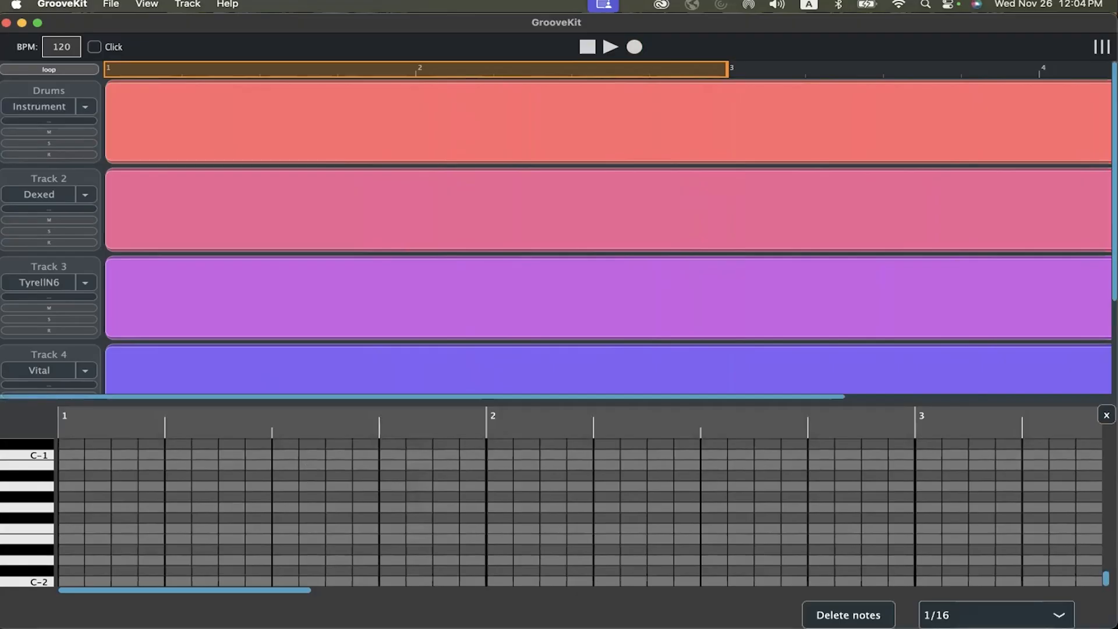
{"action": "scroll", "coordinate": [321, 525], "scroll_direction": "up", "scroll_amount": 5}
{"action": "scroll", "coordinate": [320, 525], "scroll_direction": "up", "scroll_amount": 5}
{"action": "scroll", "coordinate": [320, 526], "scroll_direction": "right", "scroll_amount": 3}
{"action": "scroll", "coordinate": [320, 526], "scroll_direction": "left", "scroll_amount": 1}
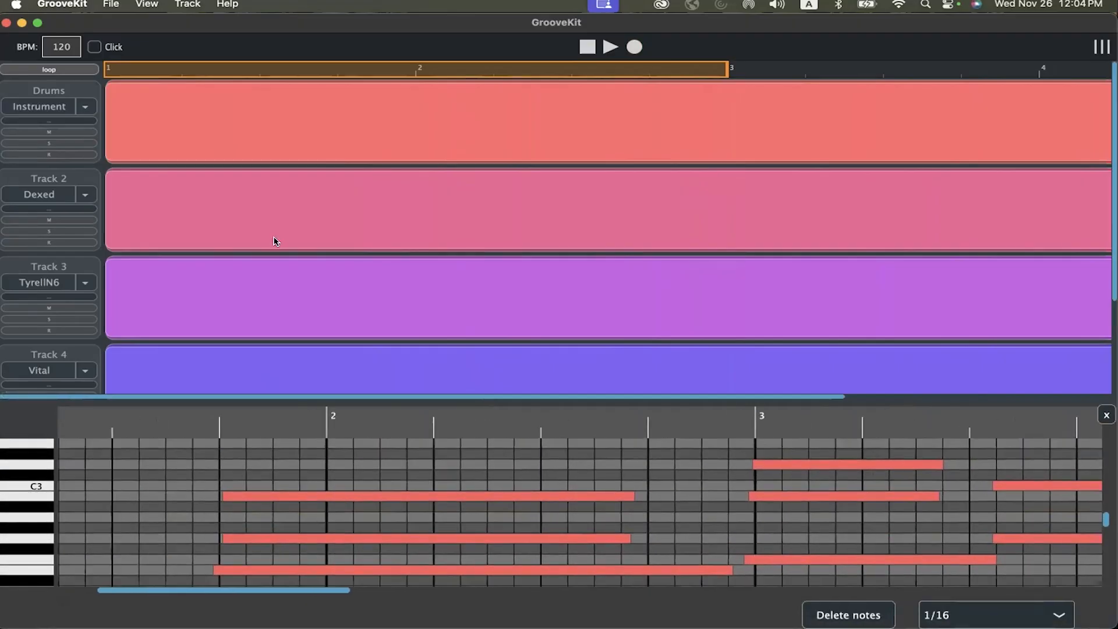
{"action": "scroll", "coordinate": [276, 241], "scroll_direction": "down", "scroll_amount": 3}
{"action": "left_click", "coordinate": [1104, 414]}
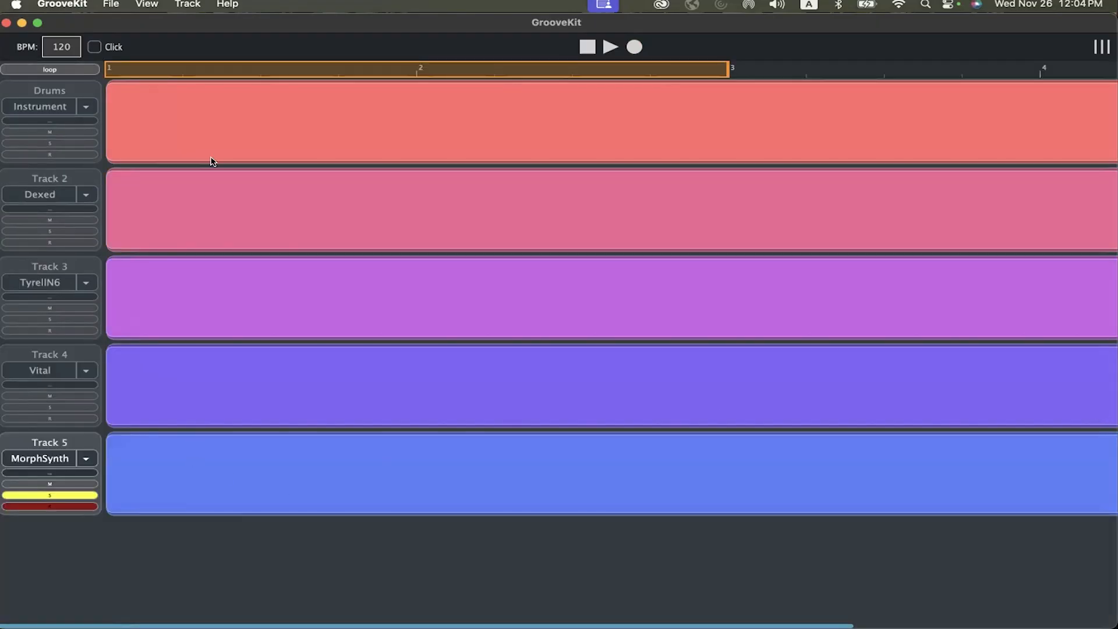
{"action": "left_click", "coordinate": [56, 69]}
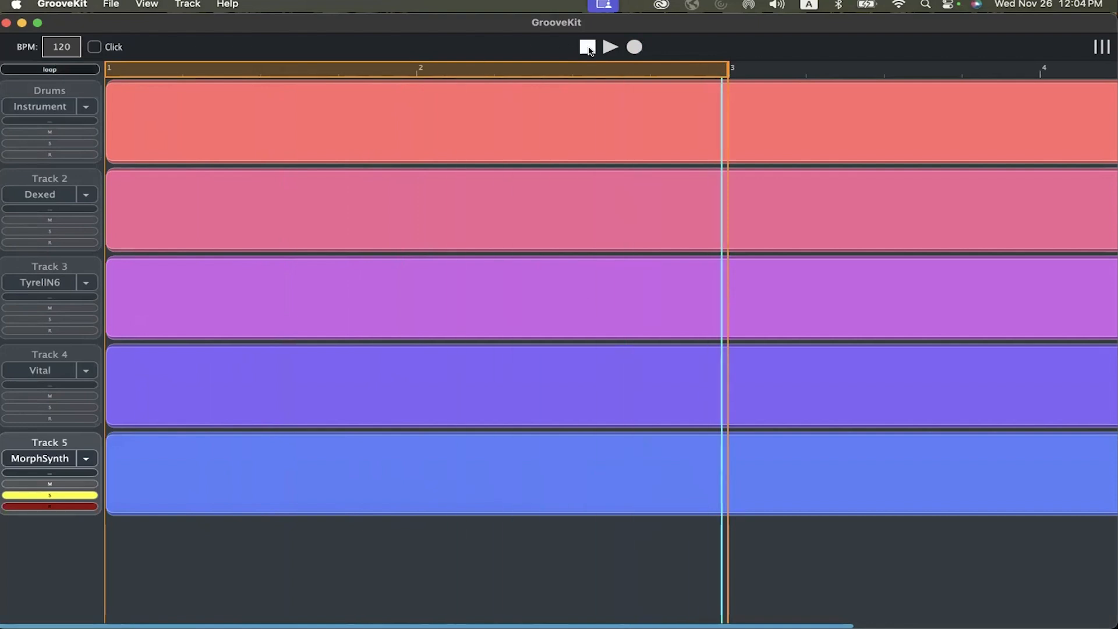
{"action": "left_click", "coordinate": [50, 70]}
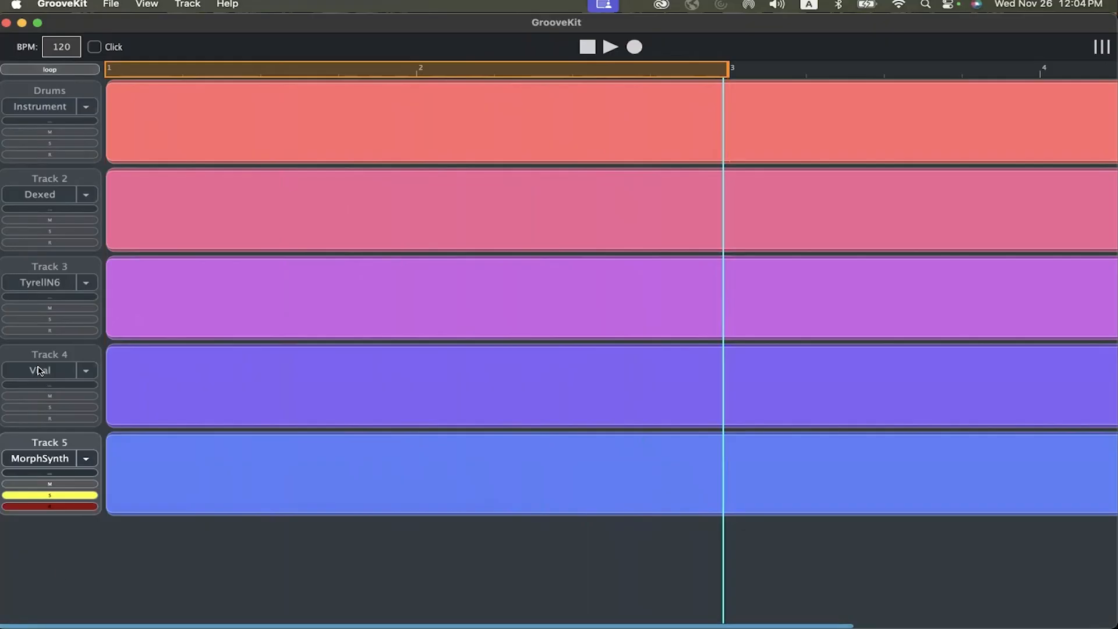
- Delete Track 5
{"action": "right_click", "coordinate": [50, 442]}
{"action": "left_click", "coordinate": [120, 465]}
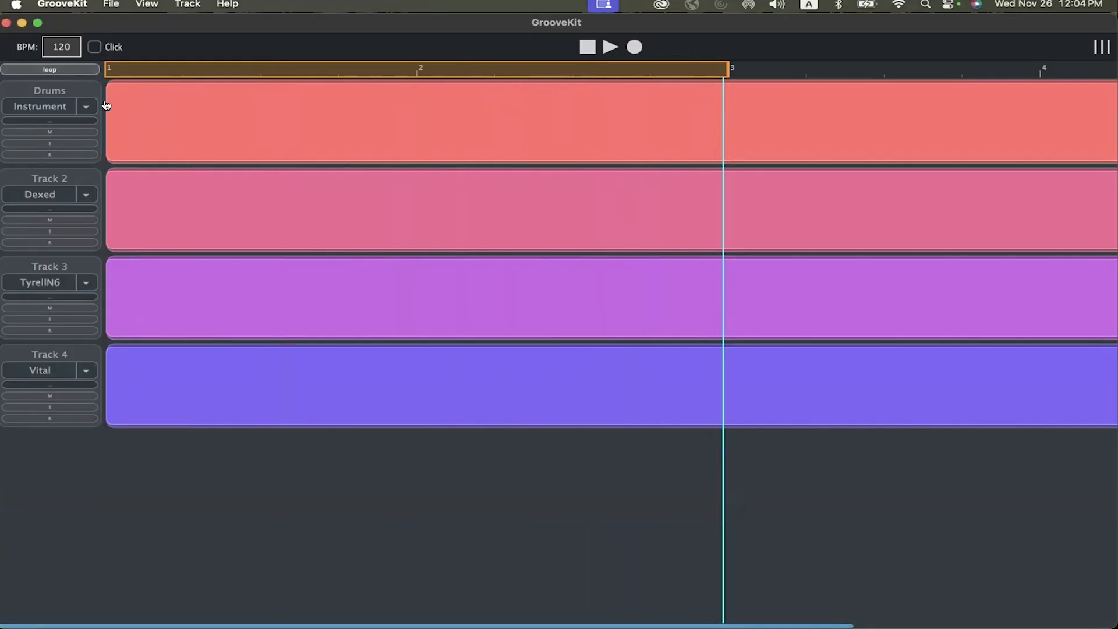
- Review the instruments on Drums and Track 2: the Drum Sampler, the external plugin list and the Dexed editor
{"action": "left_click", "coordinate": [43, 106]}
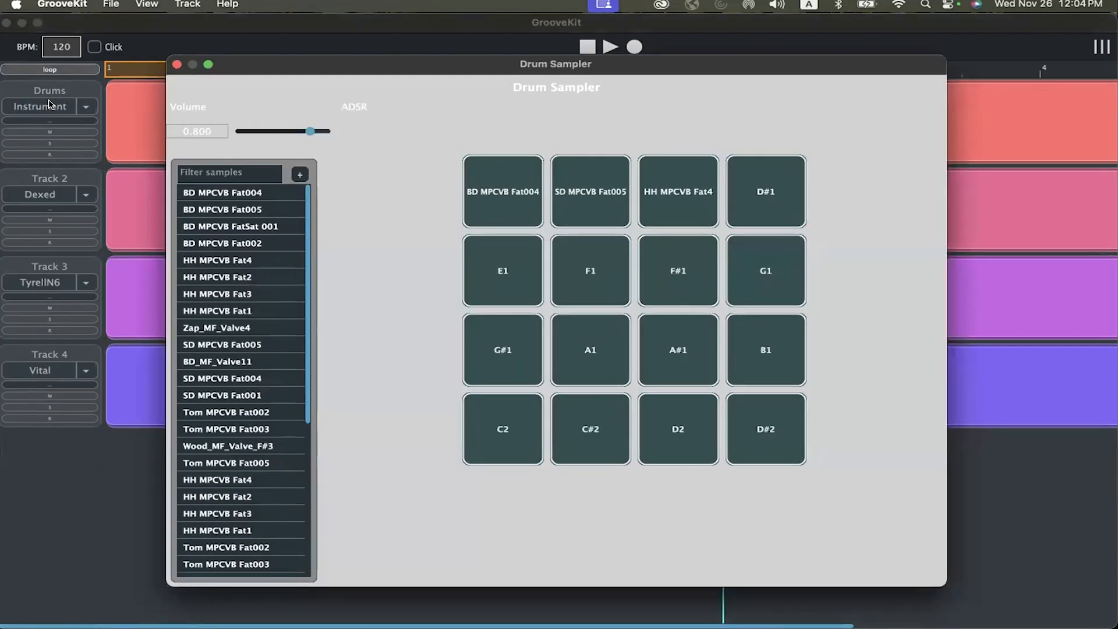
{"action": "left_click", "coordinate": [175, 63]}
{"action": "left_click", "coordinate": [85, 195]}
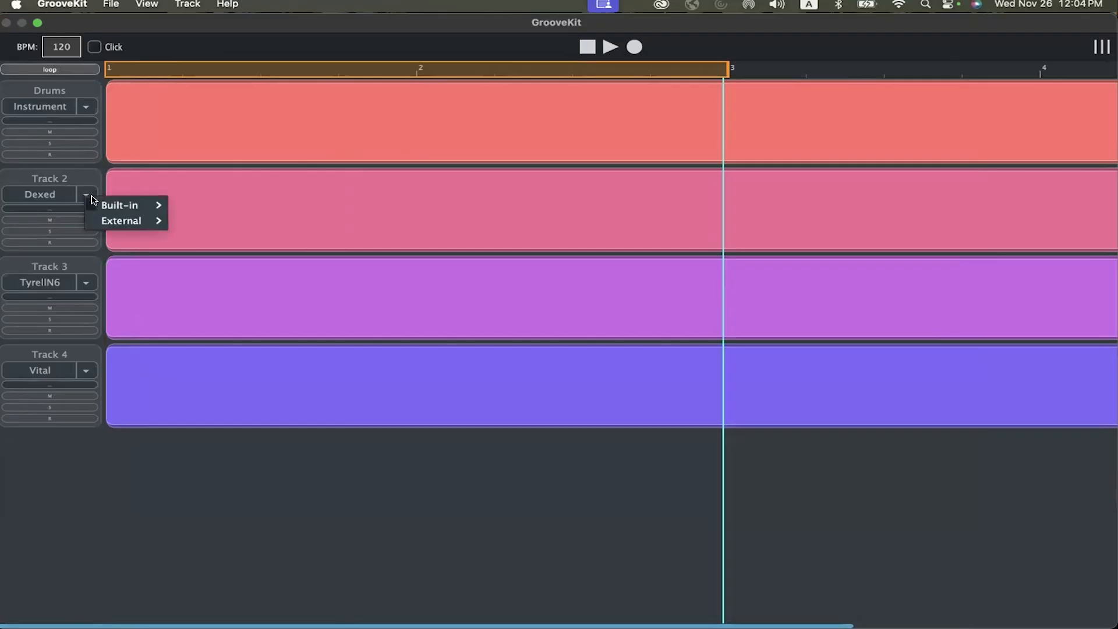
{"action": "mouse_move", "coordinate": [110, 219]}
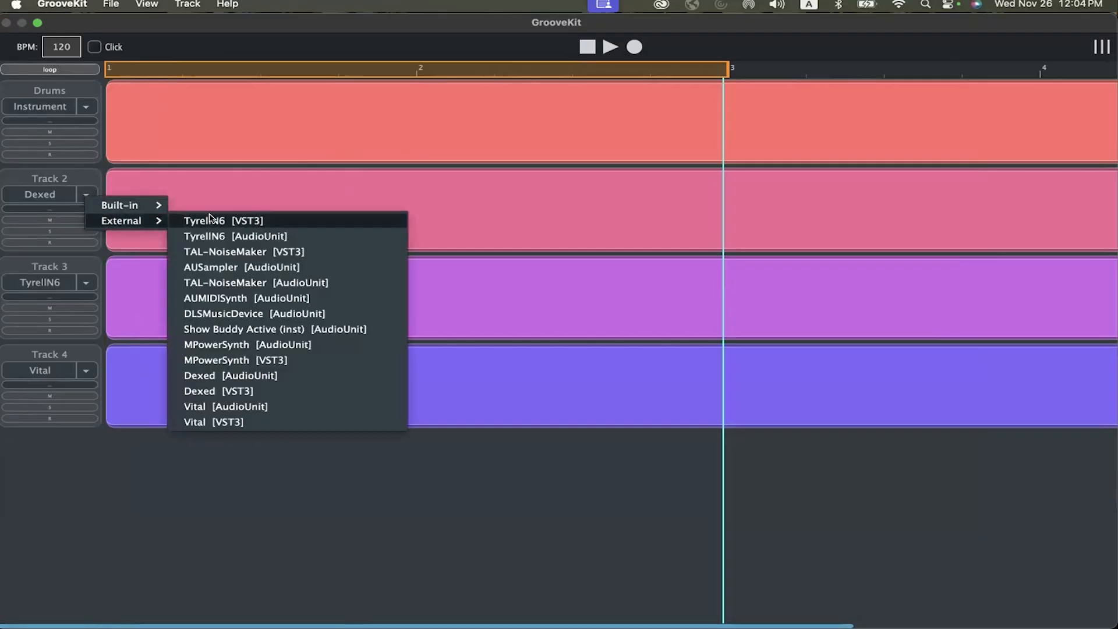
{"action": "left_click", "coordinate": [131, 284]}
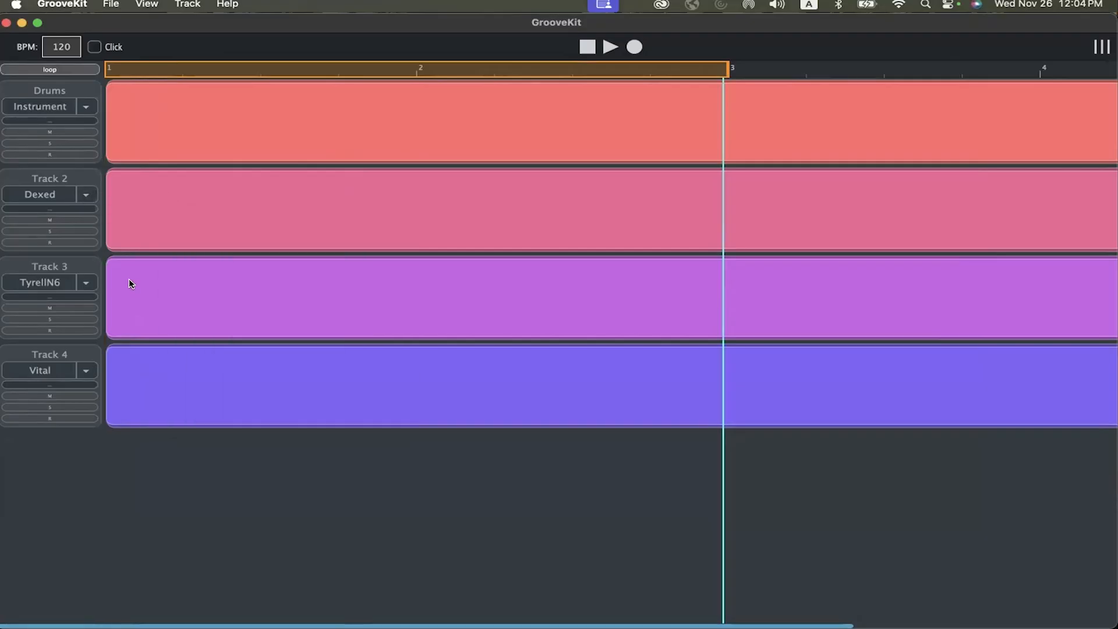
{"action": "left_click", "coordinate": [59, 194]}
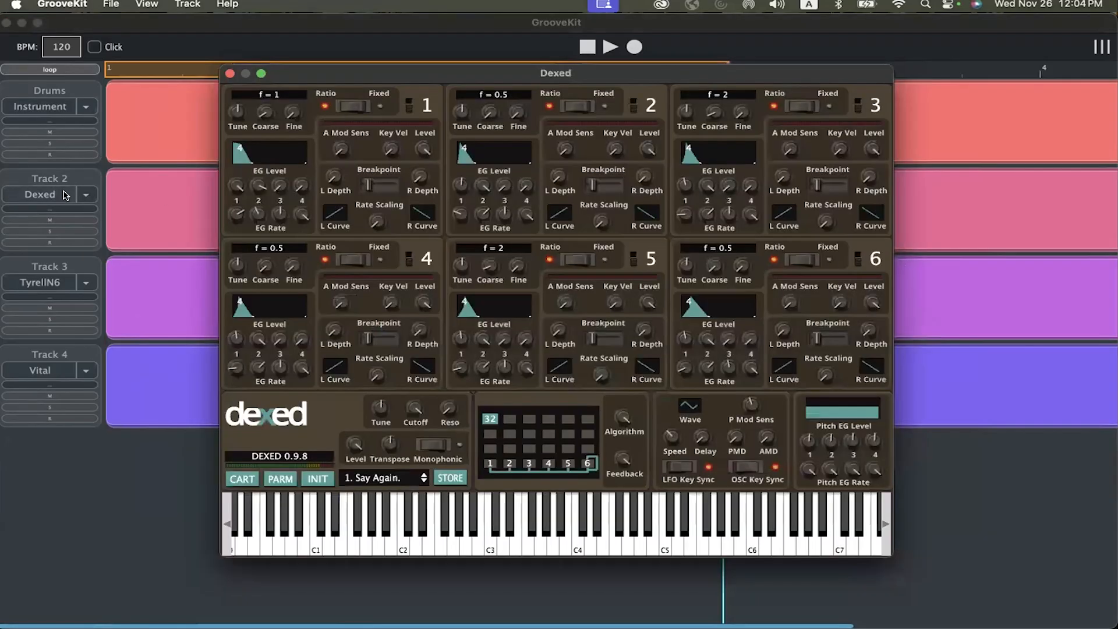
- Turn on looping and play the project while viewing Track 2's Dexed editor, then close the editor
{"action": "left_click", "coordinate": [229, 74]}
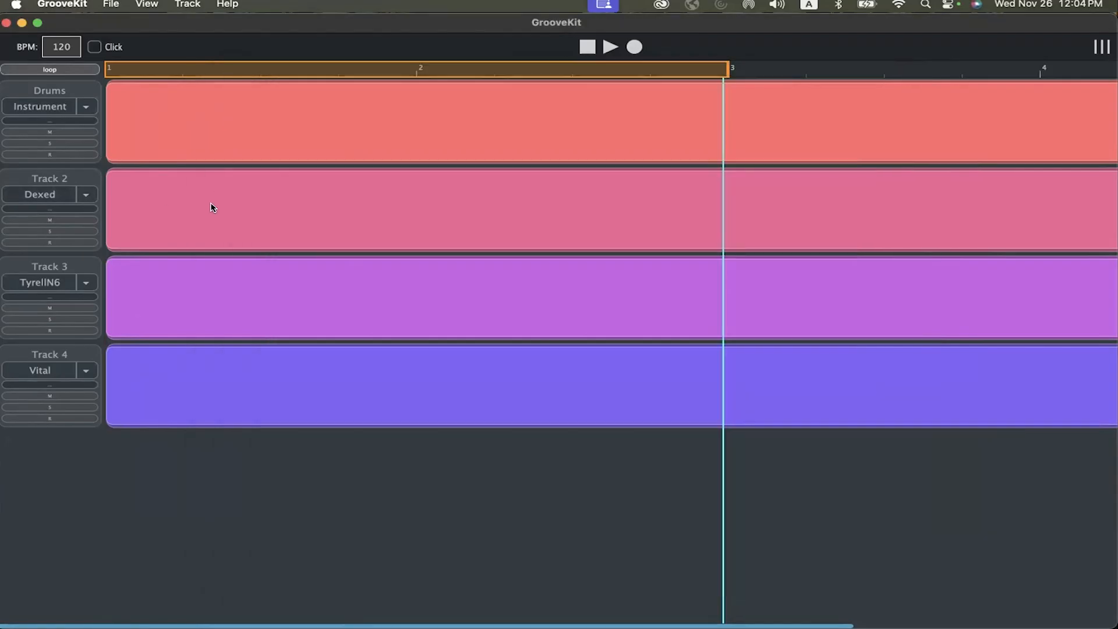
{"action": "left_click", "coordinate": [29, 194]}
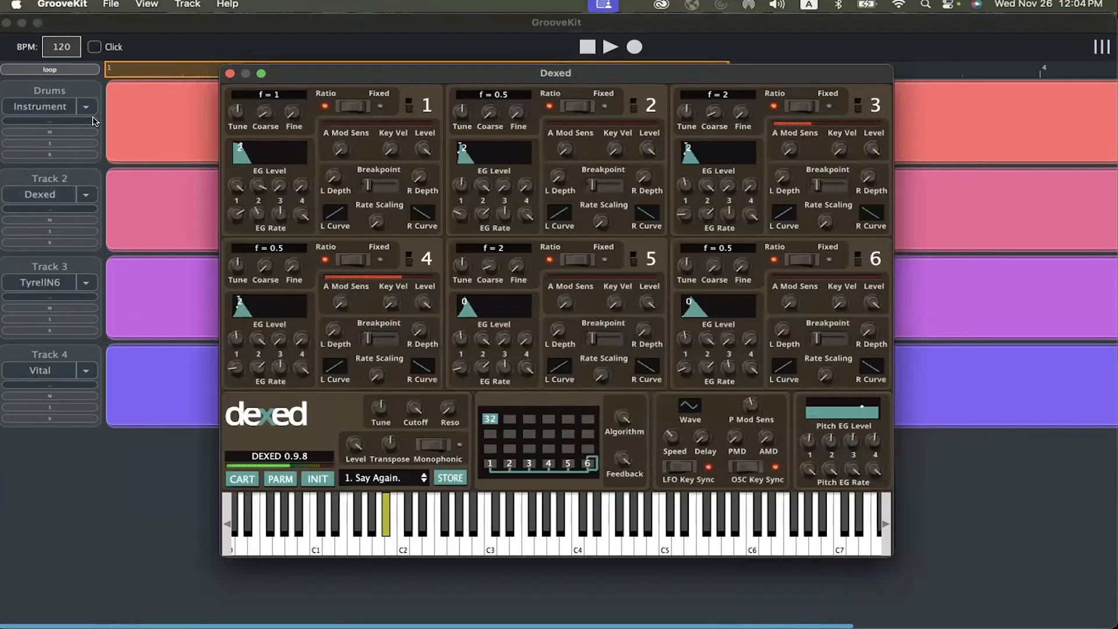
{"action": "left_click", "coordinate": [229, 74]}
{"action": "left_click", "coordinate": [49, 69]}
{"action": "key", "text": "space"}
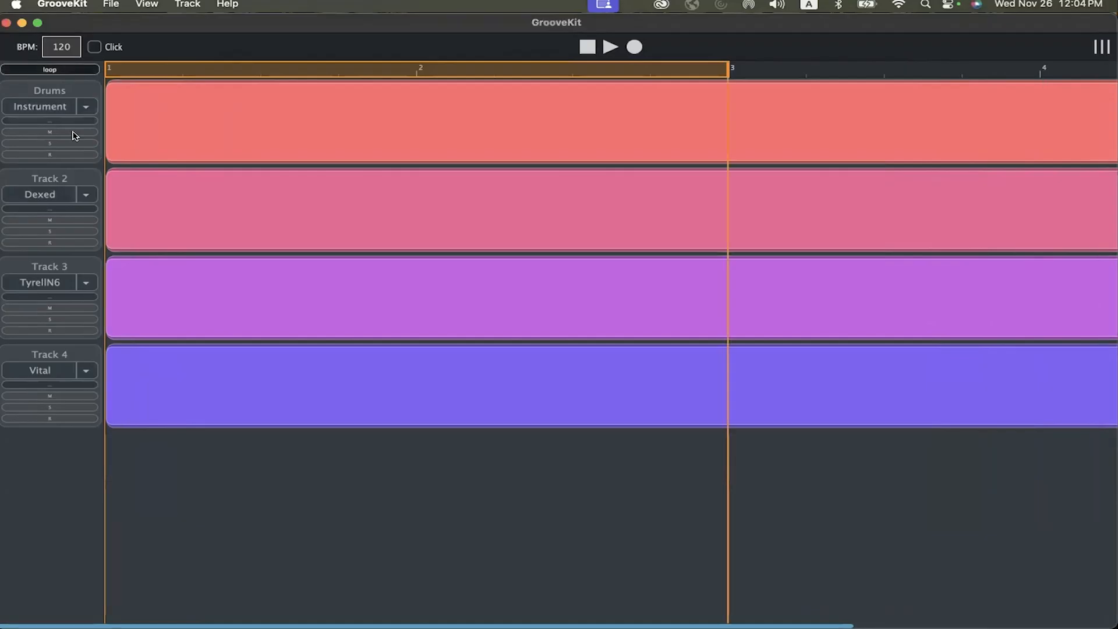
{"action": "left_click", "coordinate": [59, 194]}
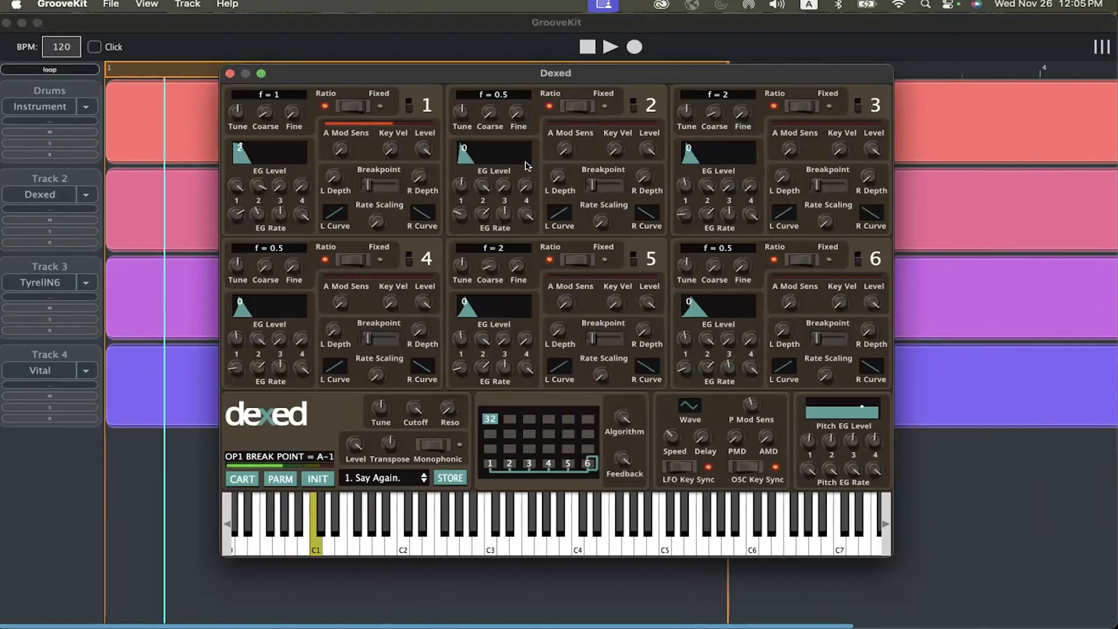
{"action": "left_click", "coordinate": [229, 73]}
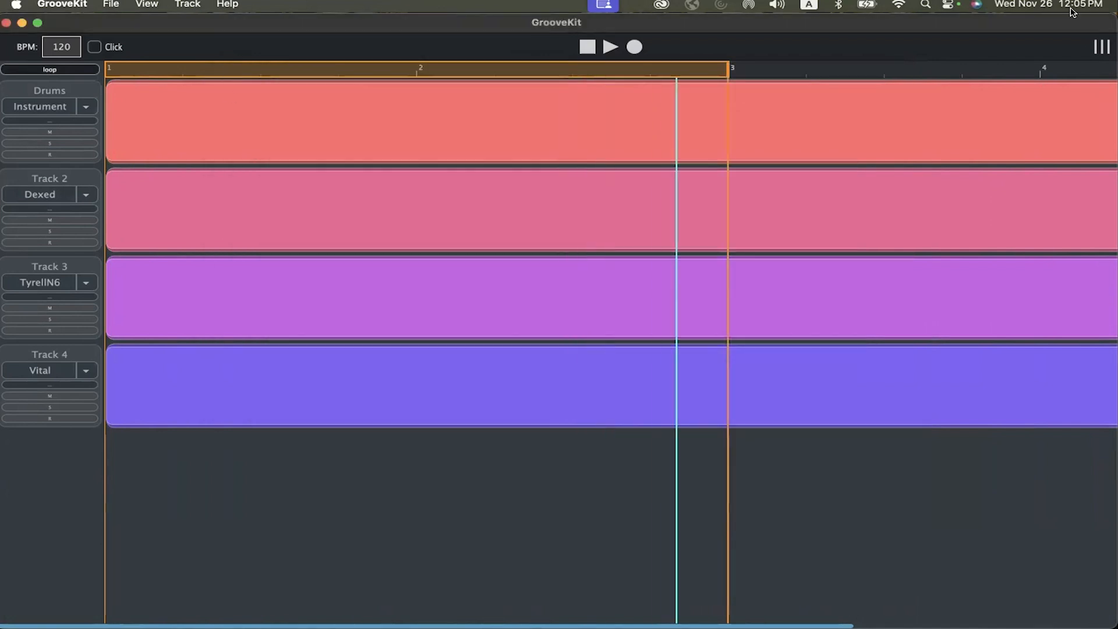
- In the mixer, solo Track 3, add MReverbMB to its second insert slot, and set the reverb size to 9.9 m
{"action": "left_click", "coordinate": [1102, 47]}
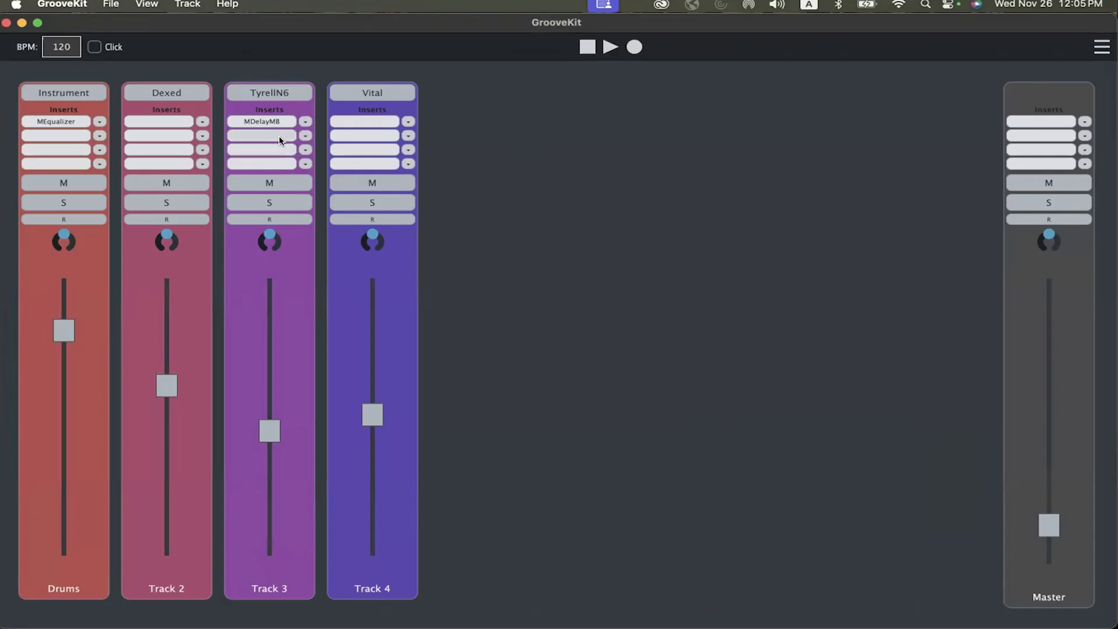
{"action": "left_click", "coordinate": [266, 202]}
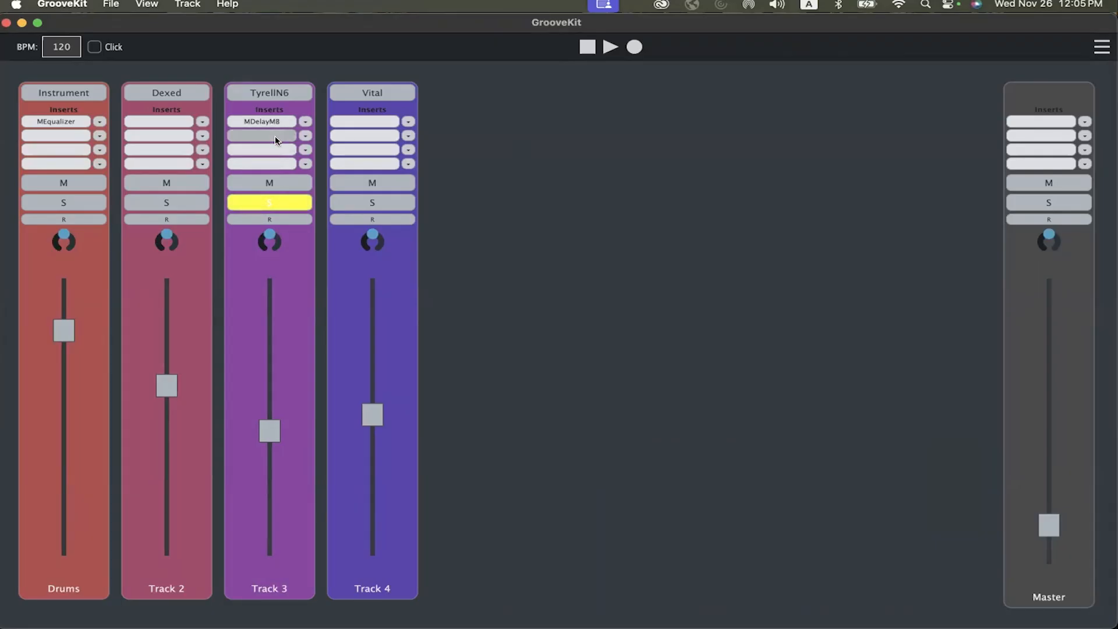
{"action": "left_click", "coordinate": [275, 135]}
{"action": "mouse_move", "coordinate": [325, 184]}
{"action": "left_click", "coordinate": [441, 194]}
{"action": "left_click_drag", "start_coordinate": [330, 266], "coordinate": [330, 238]}
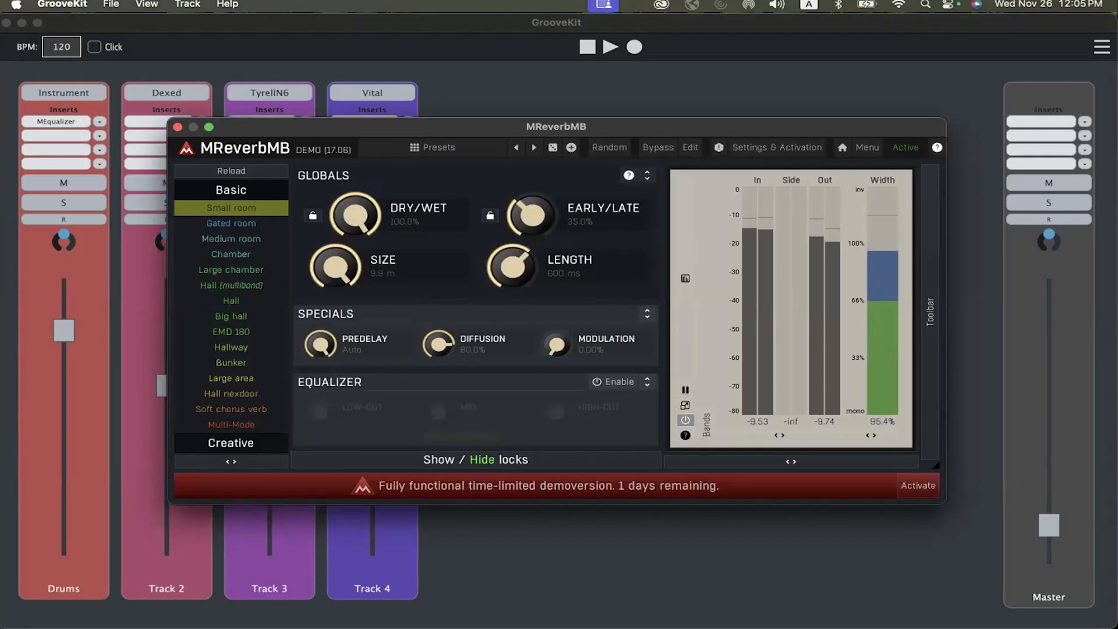
{"action": "left_click", "coordinate": [177, 127]}
- Raise Track 3's volume fader, unsolo the track, and raise the Master volume slightly
{"action": "left_click_drag", "start_coordinate": [266, 434], "coordinate": [266, 424]}
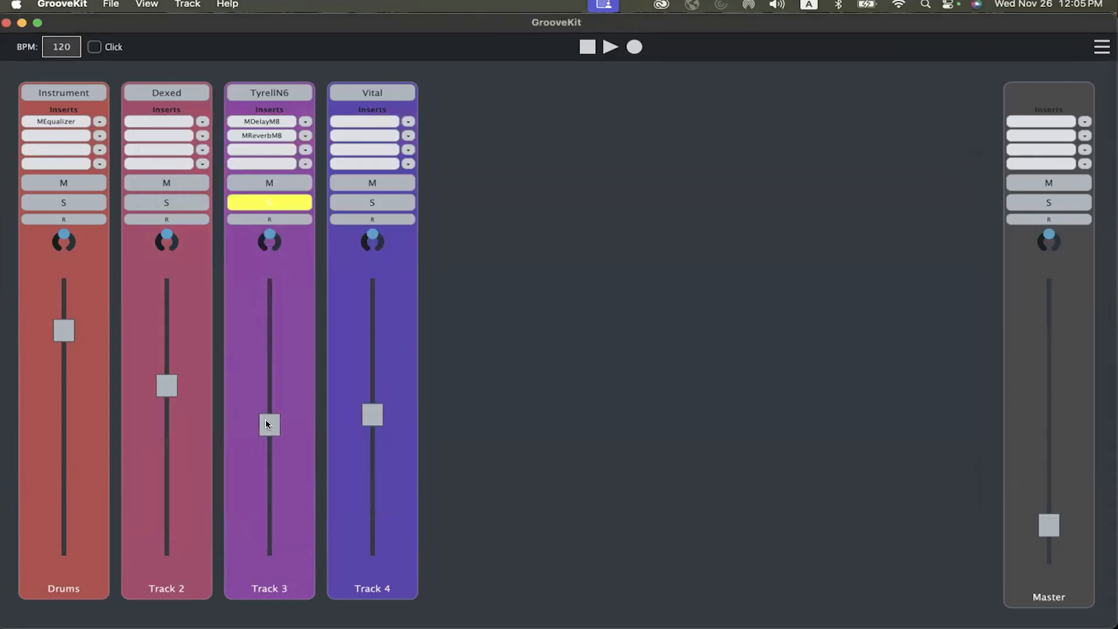
{"action": "left_click_drag", "start_coordinate": [272, 364], "coordinate": [270, 344]}
{"action": "left_click", "coordinate": [281, 204]}
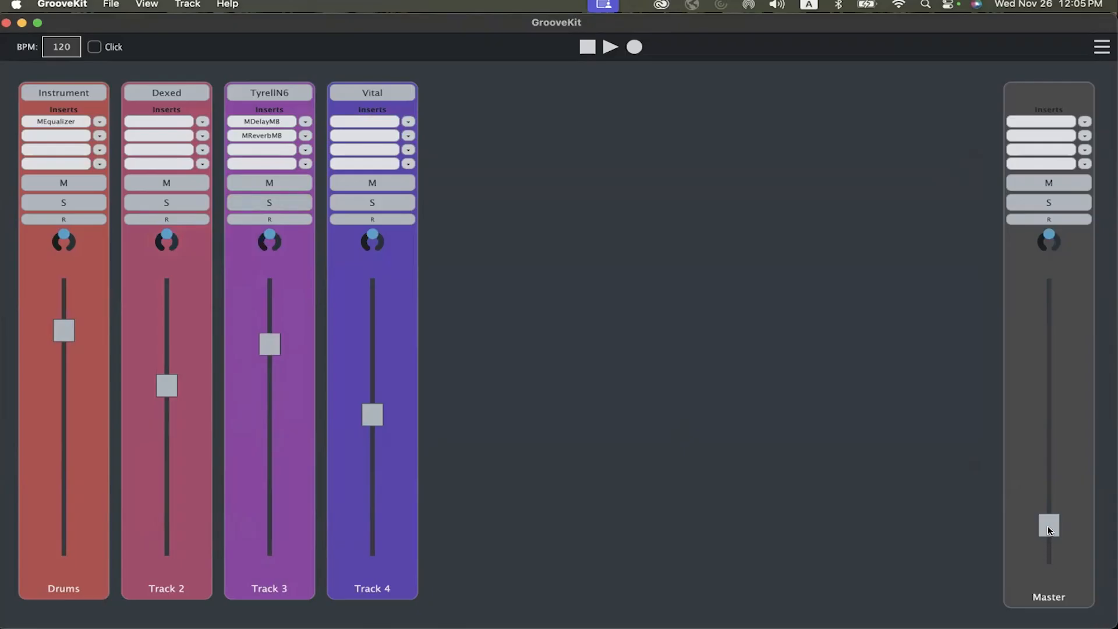
{"action": "left_click_drag", "start_coordinate": [1050, 530], "coordinate": [1049, 484]}
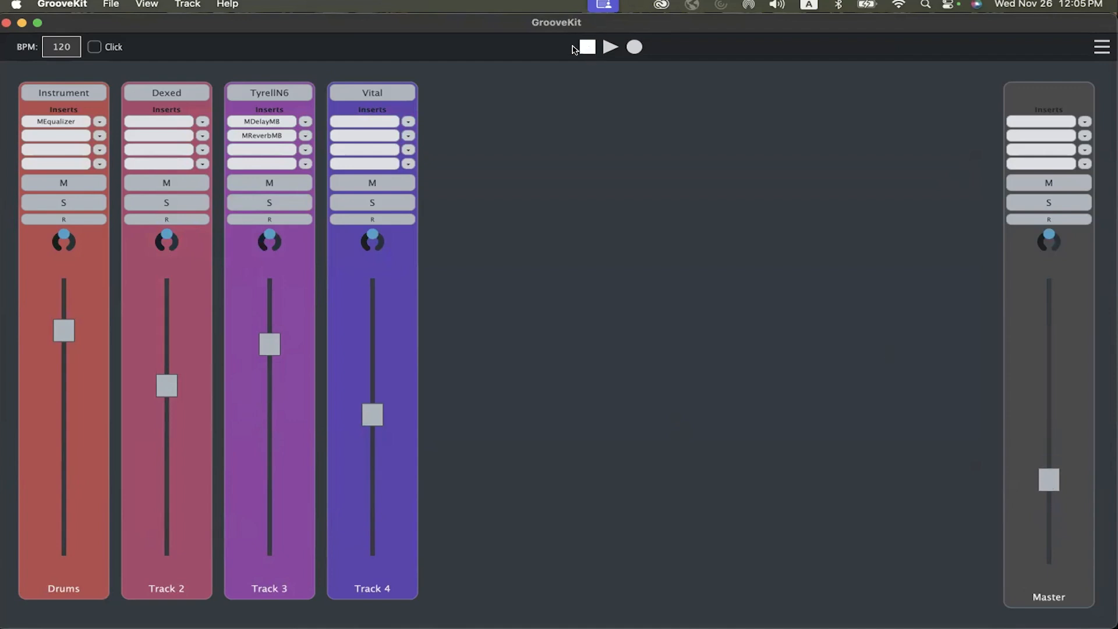
- Save the edit as "demo saved" in the GrooveKit folder
{"action": "left_click", "coordinate": [108, 5]}
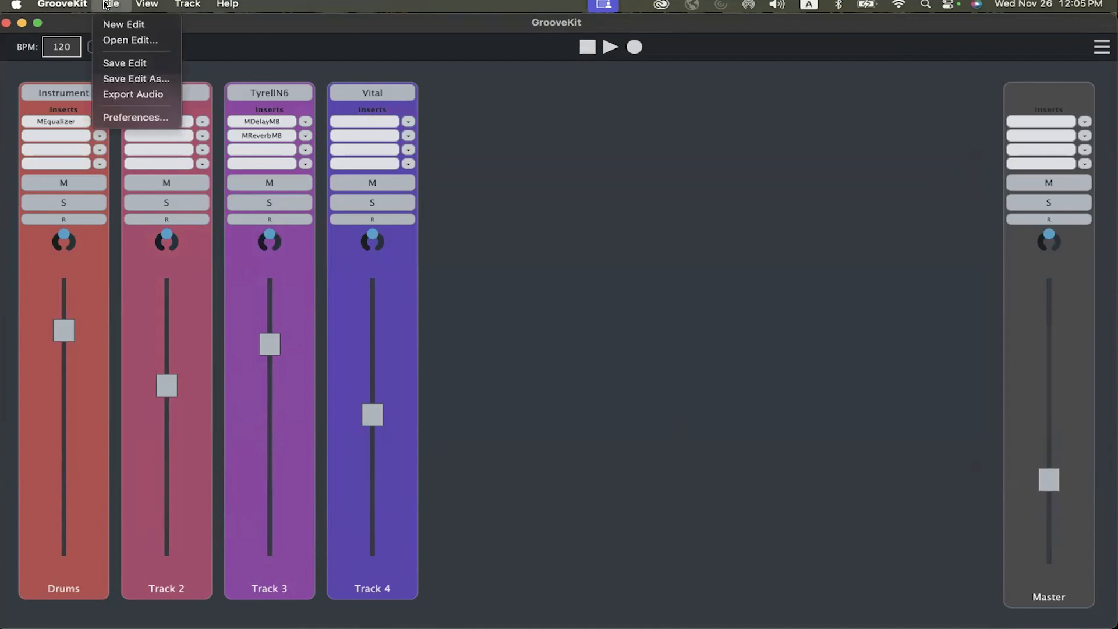
{"action": "left_click", "coordinate": [131, 79]}
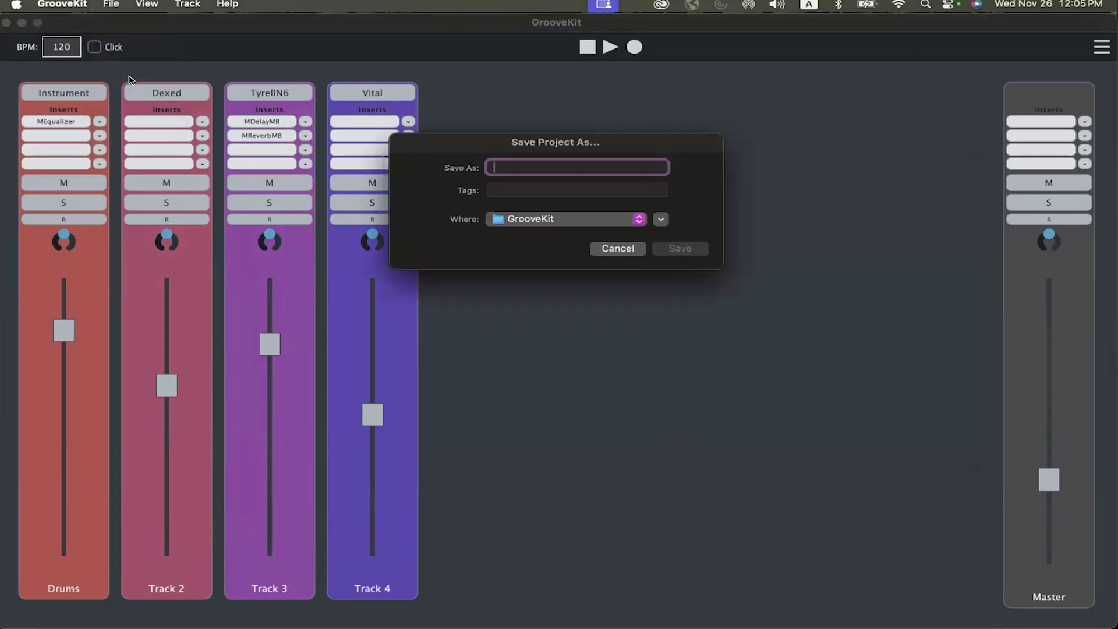
{"action": "type", "text": "demo saved"}
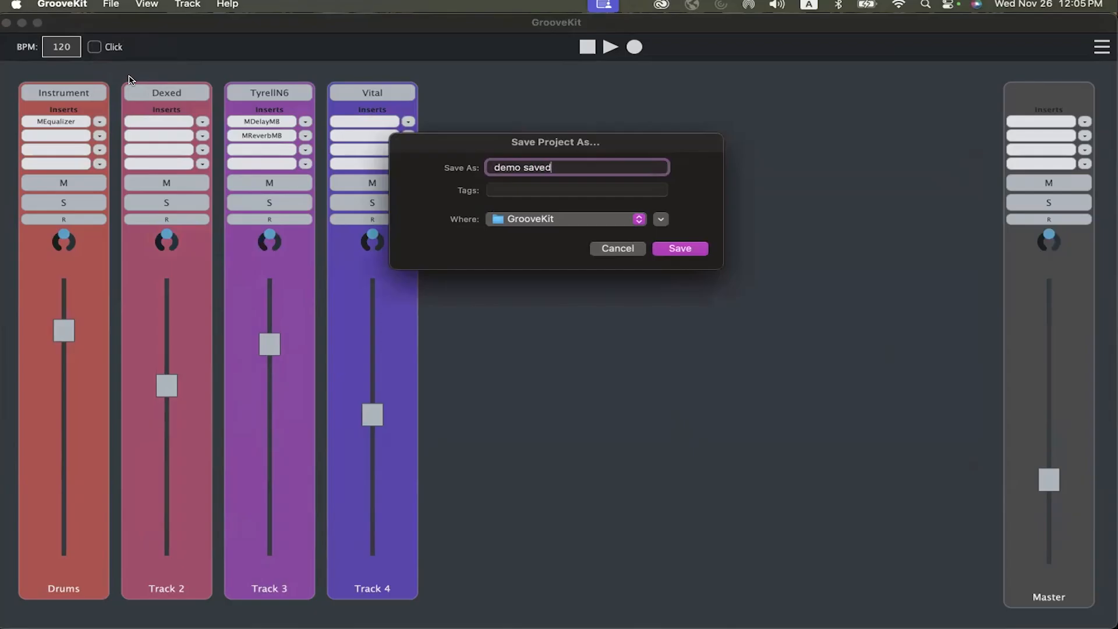
{"action": "left_click", "coordinate": [672, 253]}
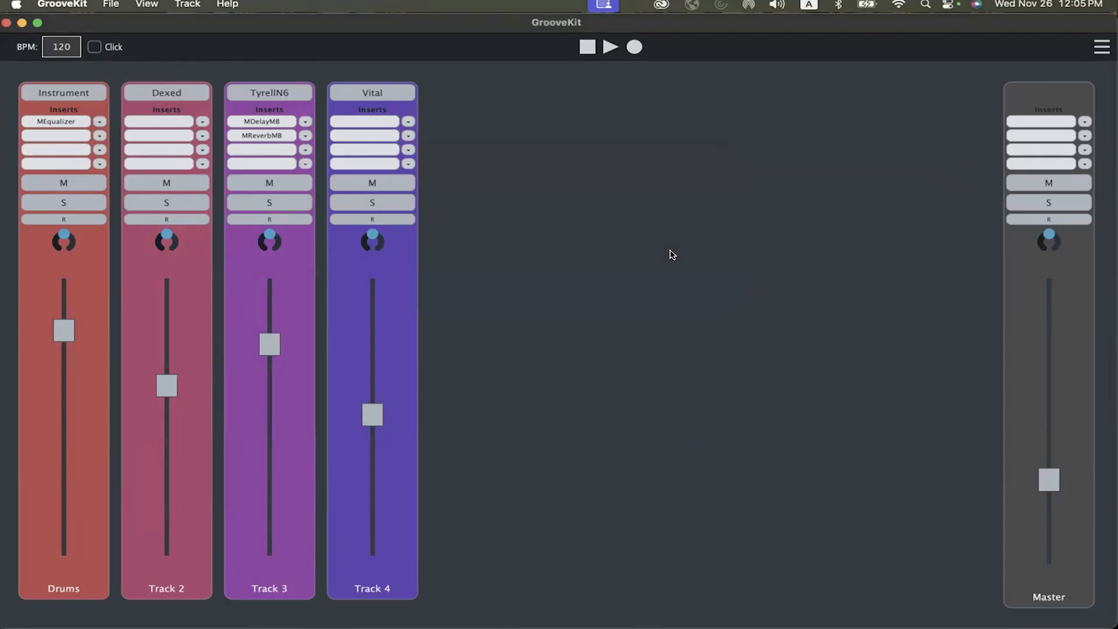
- Return to the track view and create a new empty edit
{"action": "left_click", "coordinate": [114, 4]}
{"action": "left_click", "coordinate": [114, 5]}
{"action": "left_click", "coordinate": [1102, 47]}
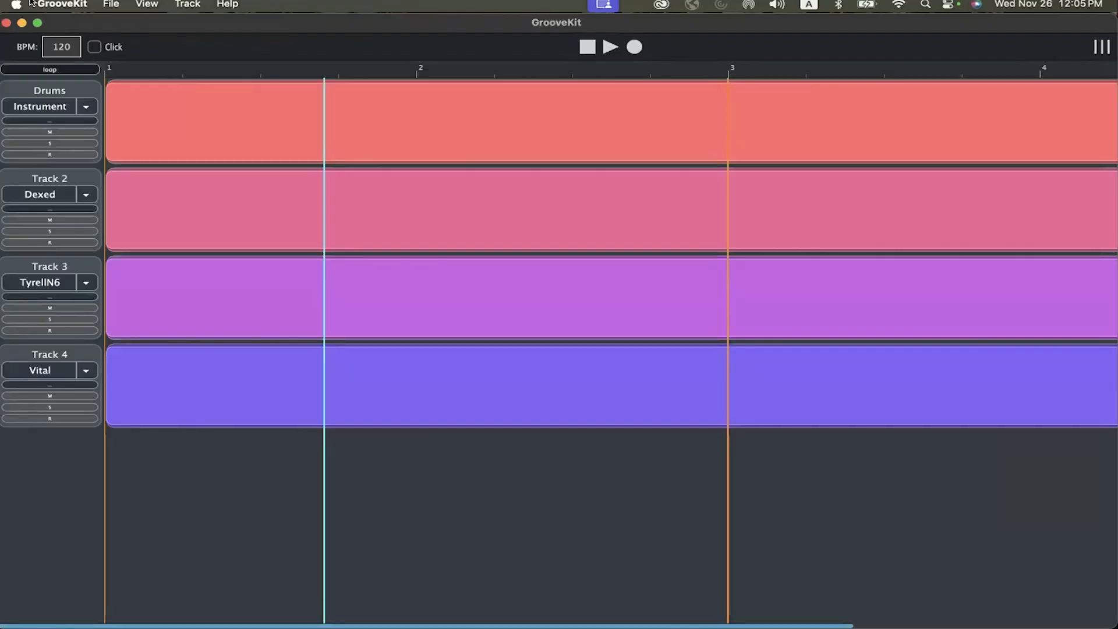
{"action": "left_click", "coordinate": [116, 4]}
{"action": "left_click", "coordinate": [111, 21]}
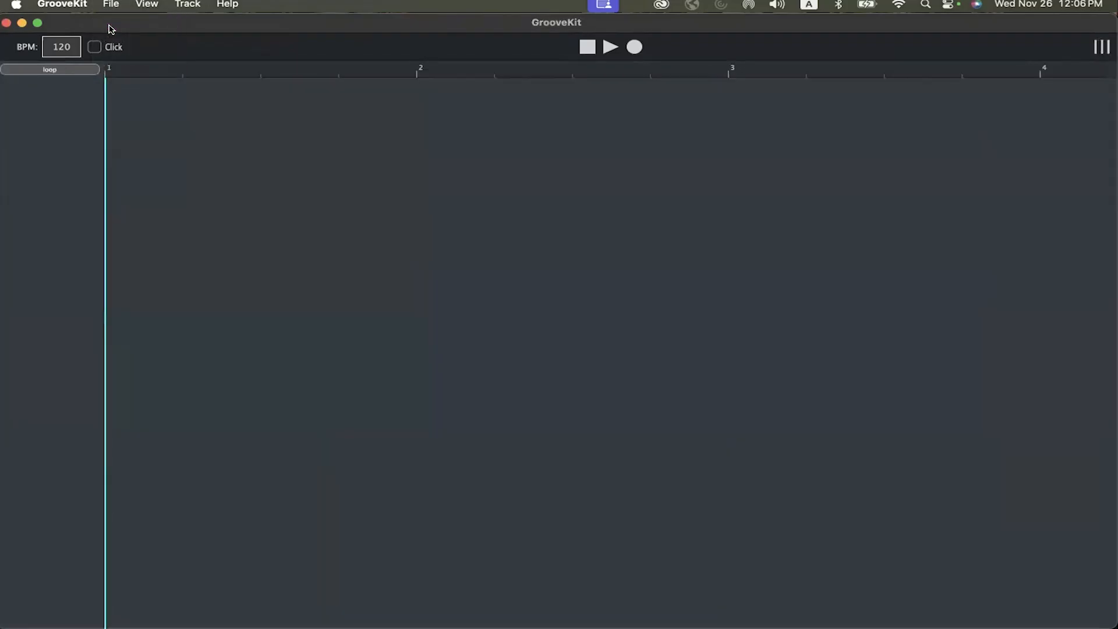
- Open the saved project demo saved.tracktionedit
{"action": "left_click", "coordinate": [113, 3]}
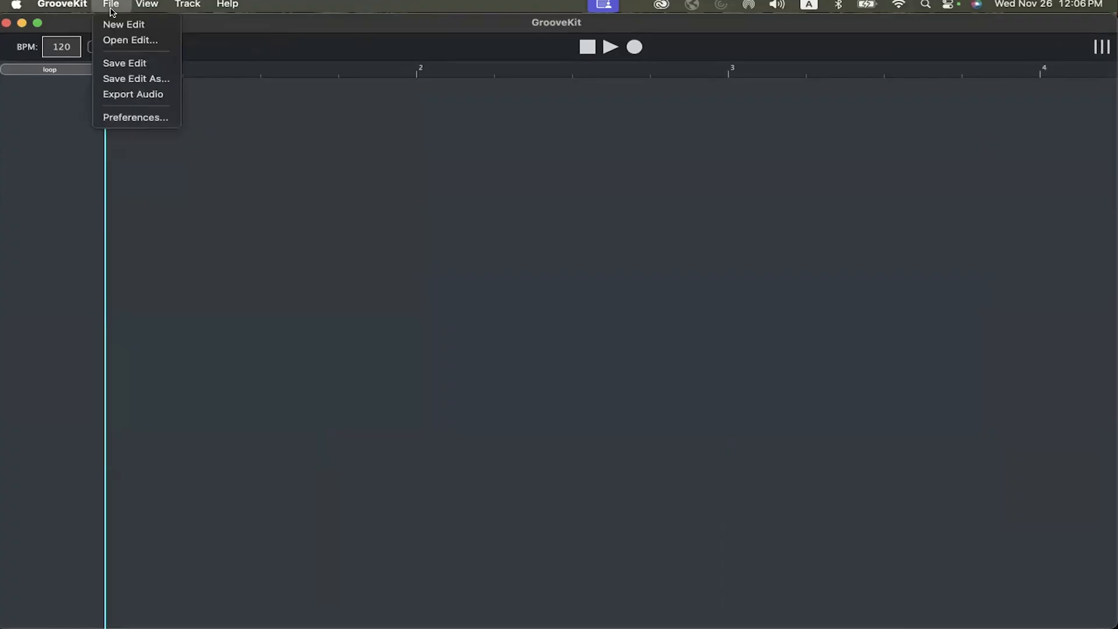
{"action": "left_click", "coordinate": [119, 41]}
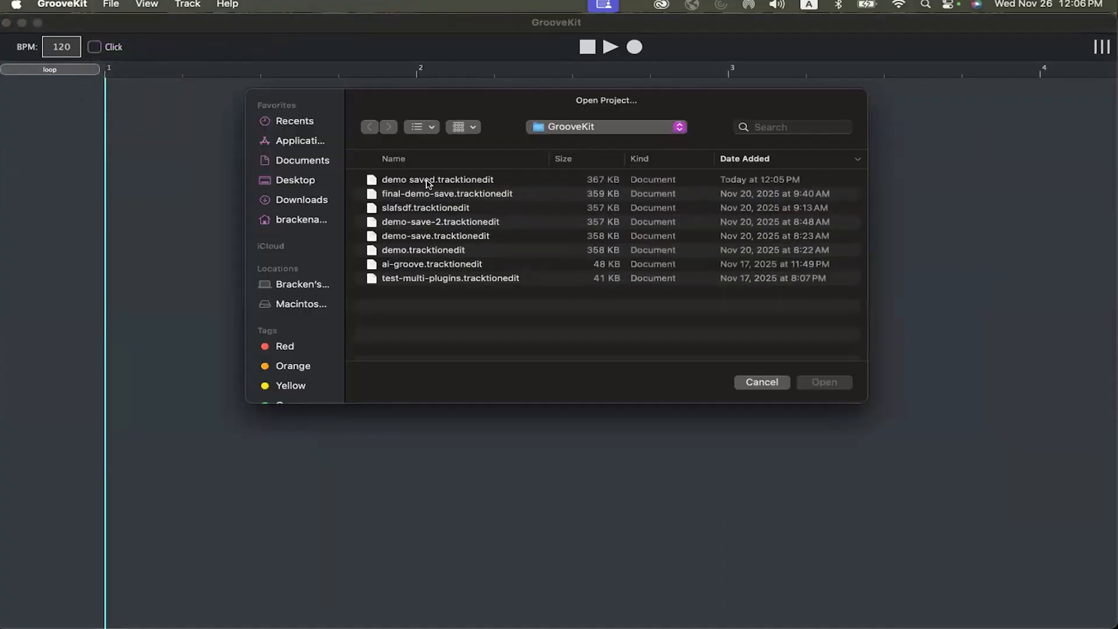
{"action": "double_click", "coordinate": [428, 181]}
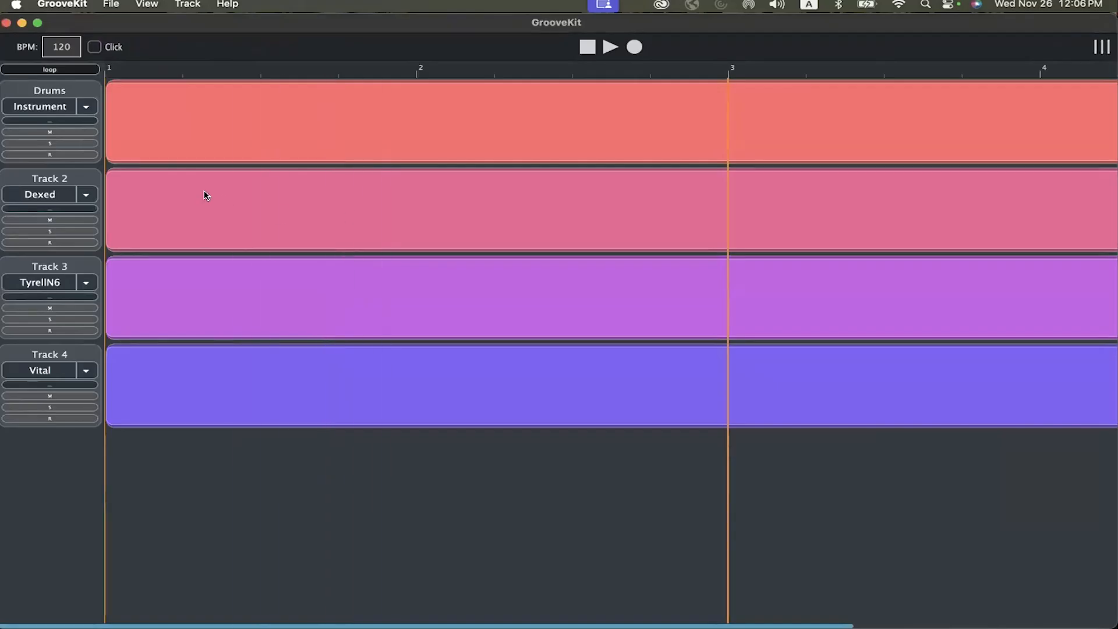
- Export the project's audio to the Desktop as "test save"
{"action": "left_click", "coordinate": [111, 6]}
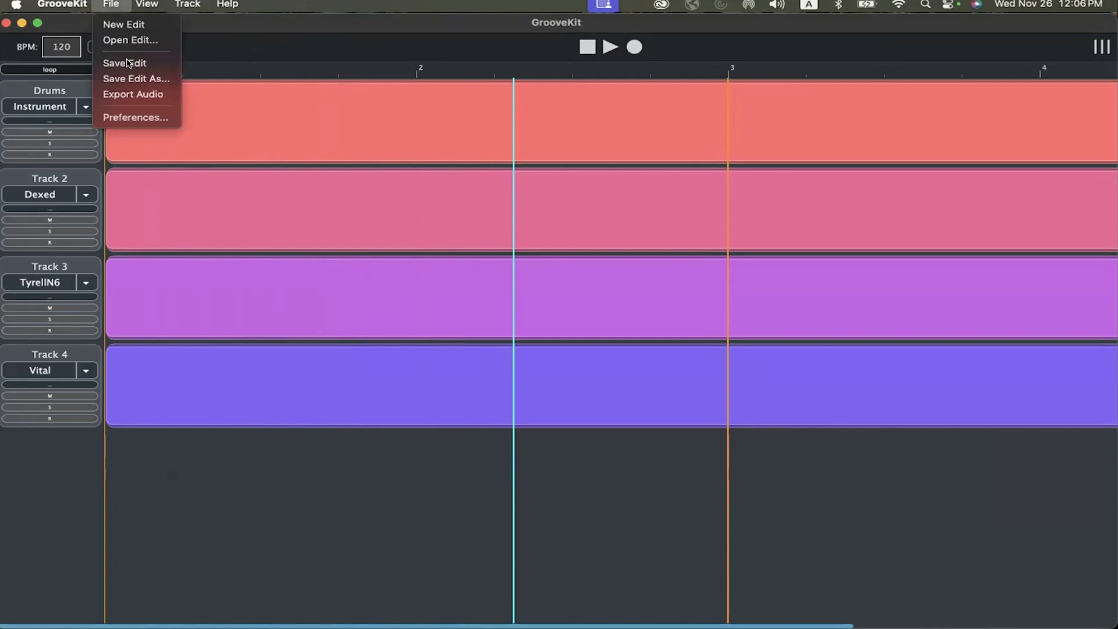
{"action": "left_click", "coordinate": [131, 94]}
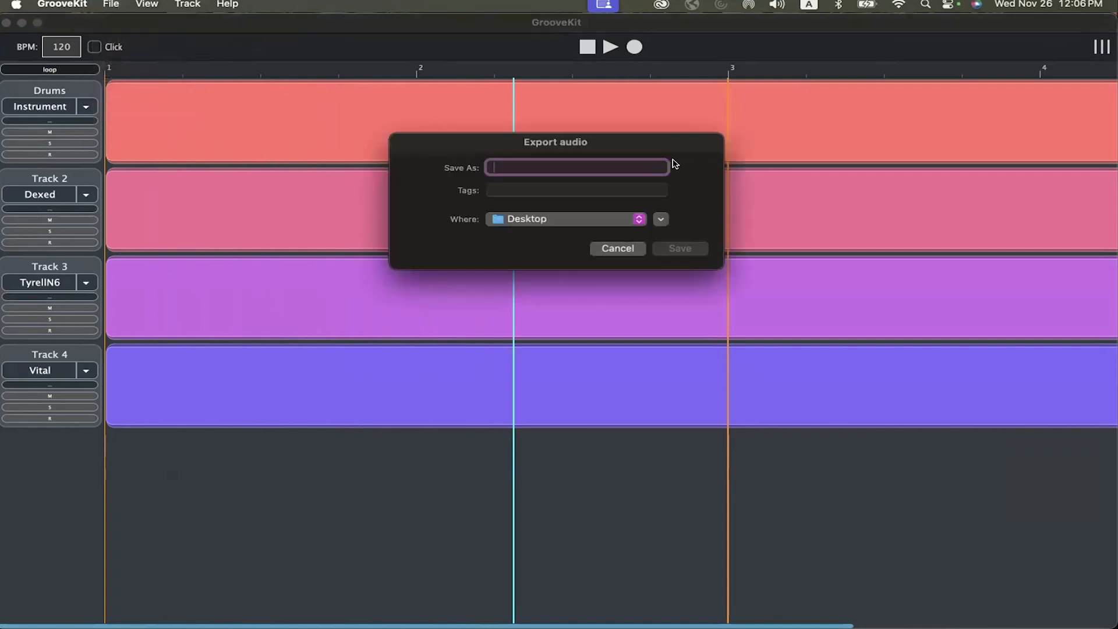
{"action": "type", "text": "test save"}
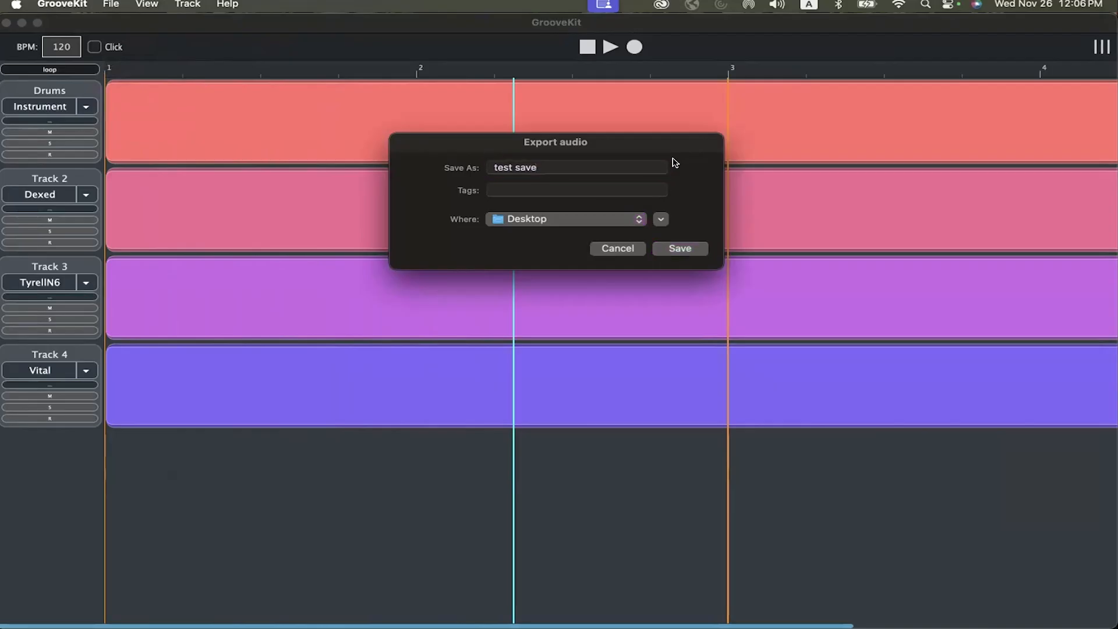
{"action": "key", "text": "Return"}
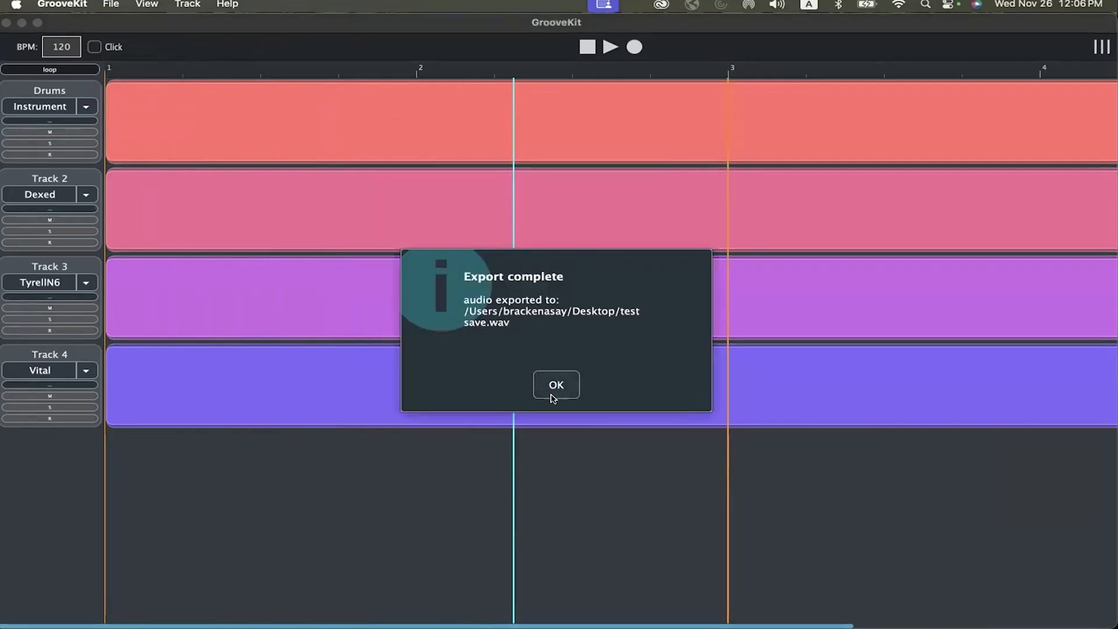
{"action": "left_click", "coordinate": [557, 385]}
- Switch to Finder, preview the exported test save.wav on the Desktop, and close the Finder window
{"action": "mouse_move", "coordinate": [58, 620]}
{"action": "left_click", "coordinate": [59, 600]}
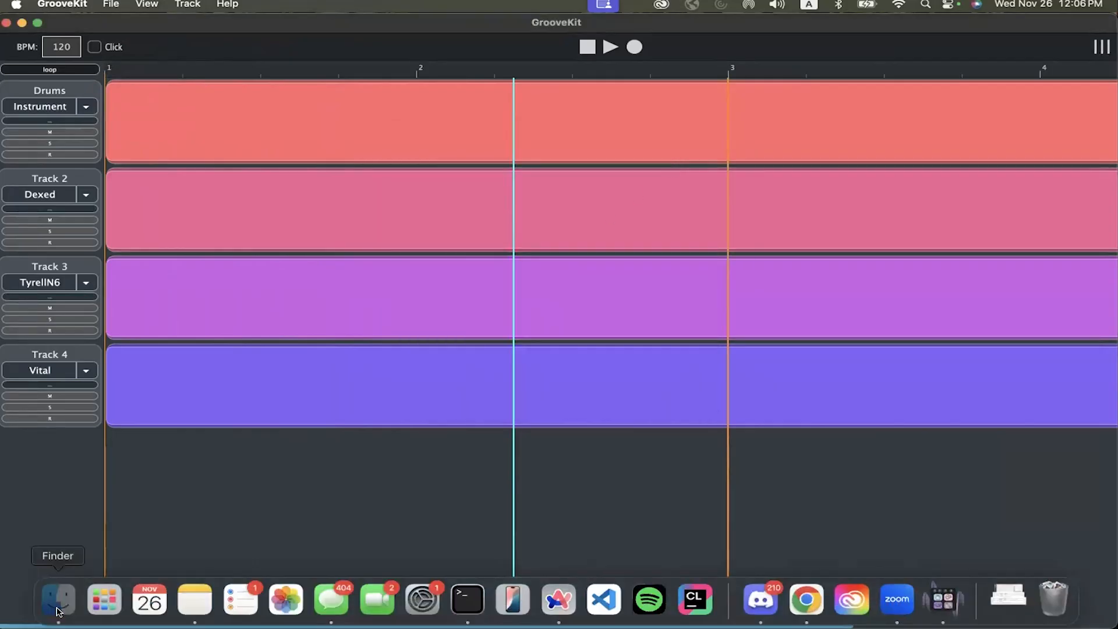
{"action": "left_click", "coordinate": [81, 155]}
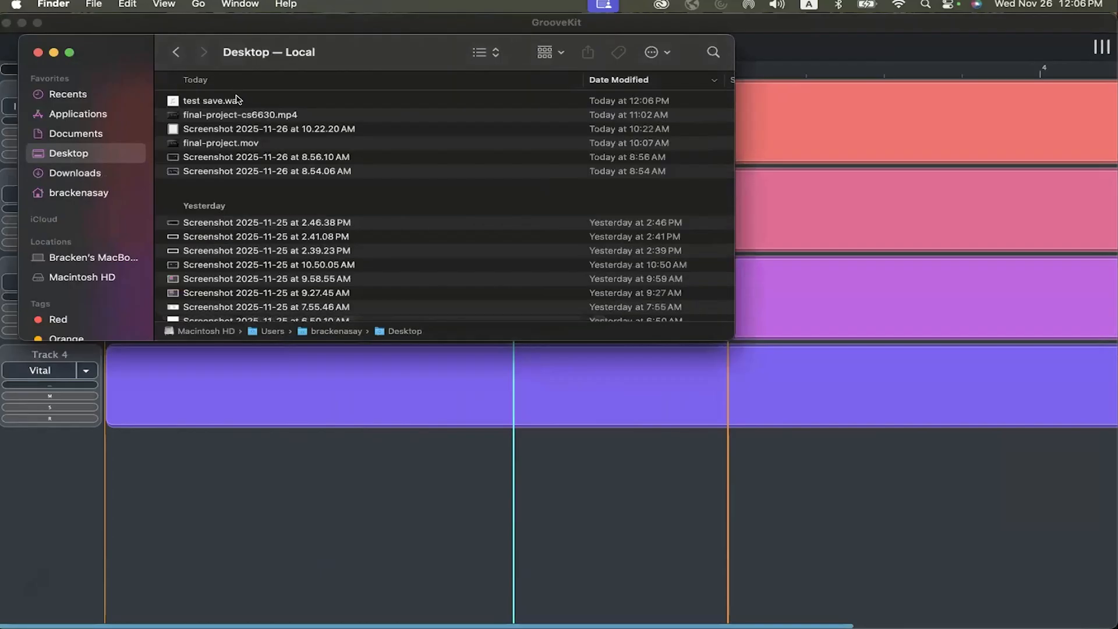
{"action": "left_click", "coordinate": [237, 99]}
{"action": "key", "text": "space"}
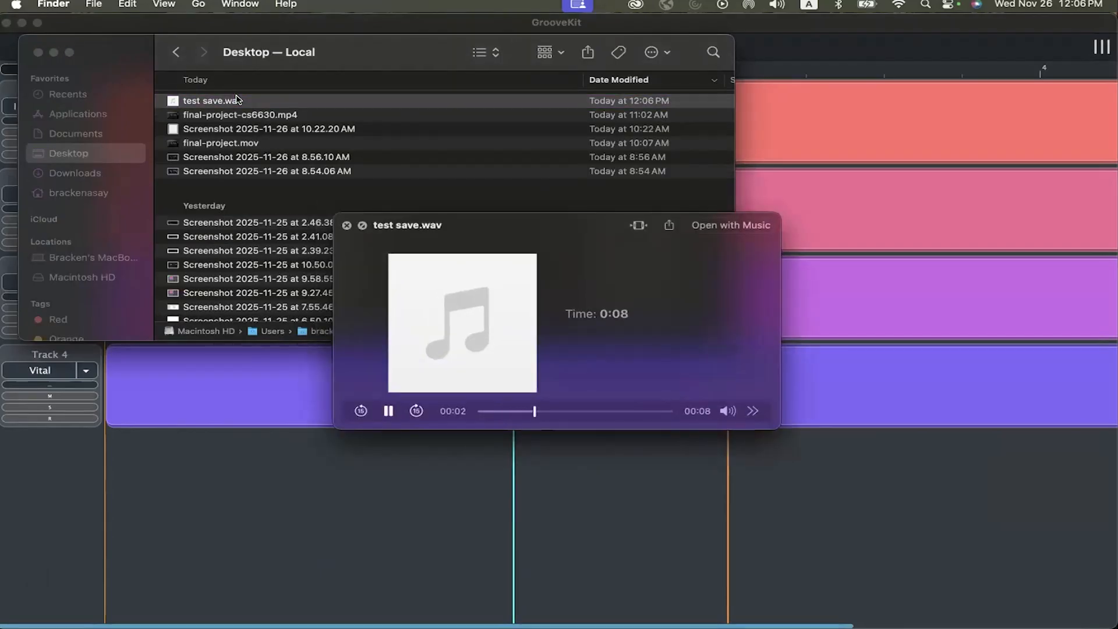
{"action": "key", "text": "space"}
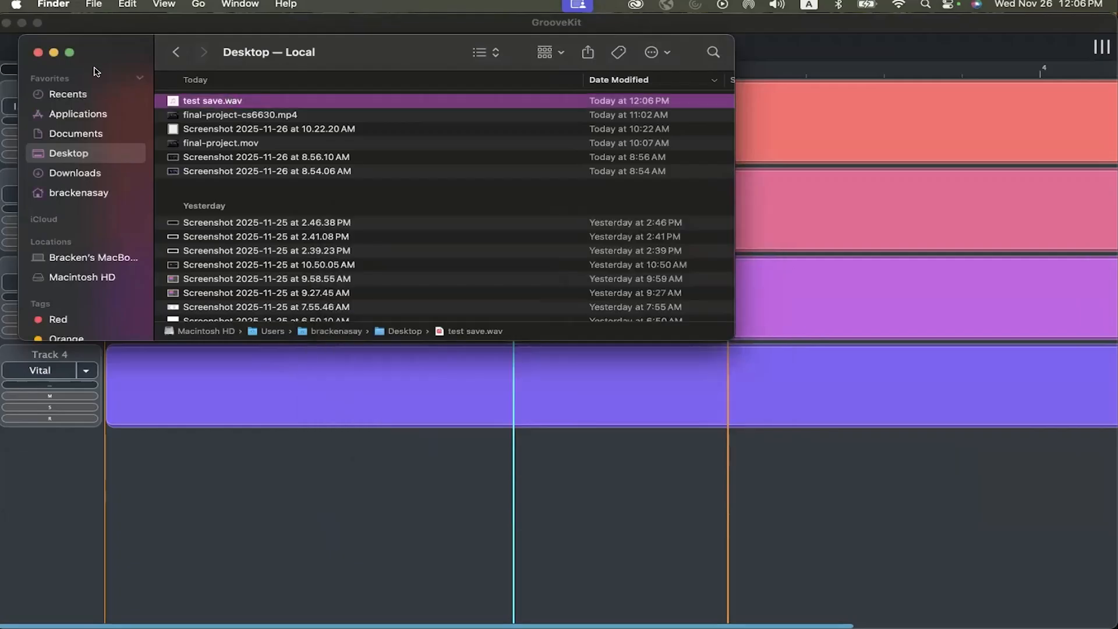
{"action": "left_click", "coordinate": [38, 53]}
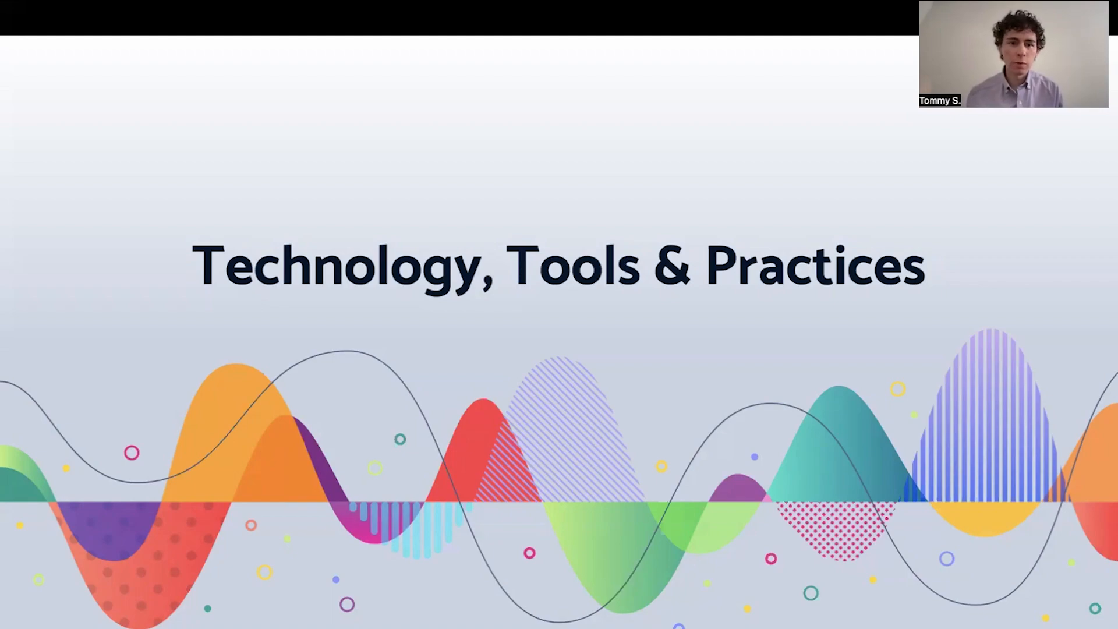
{"action": "key", "text": "Right"}
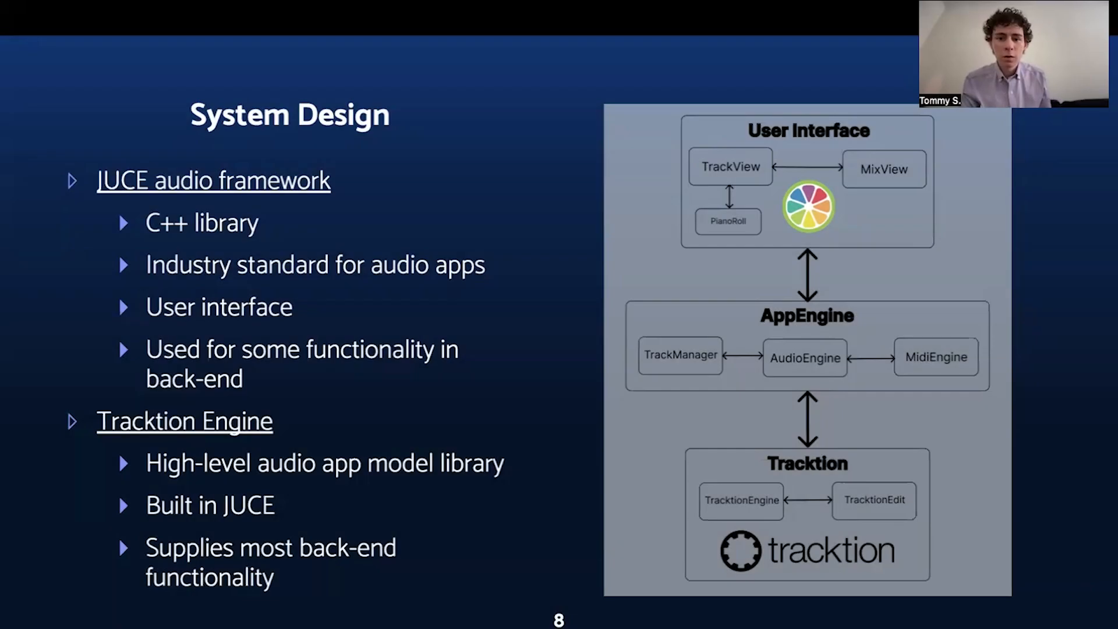